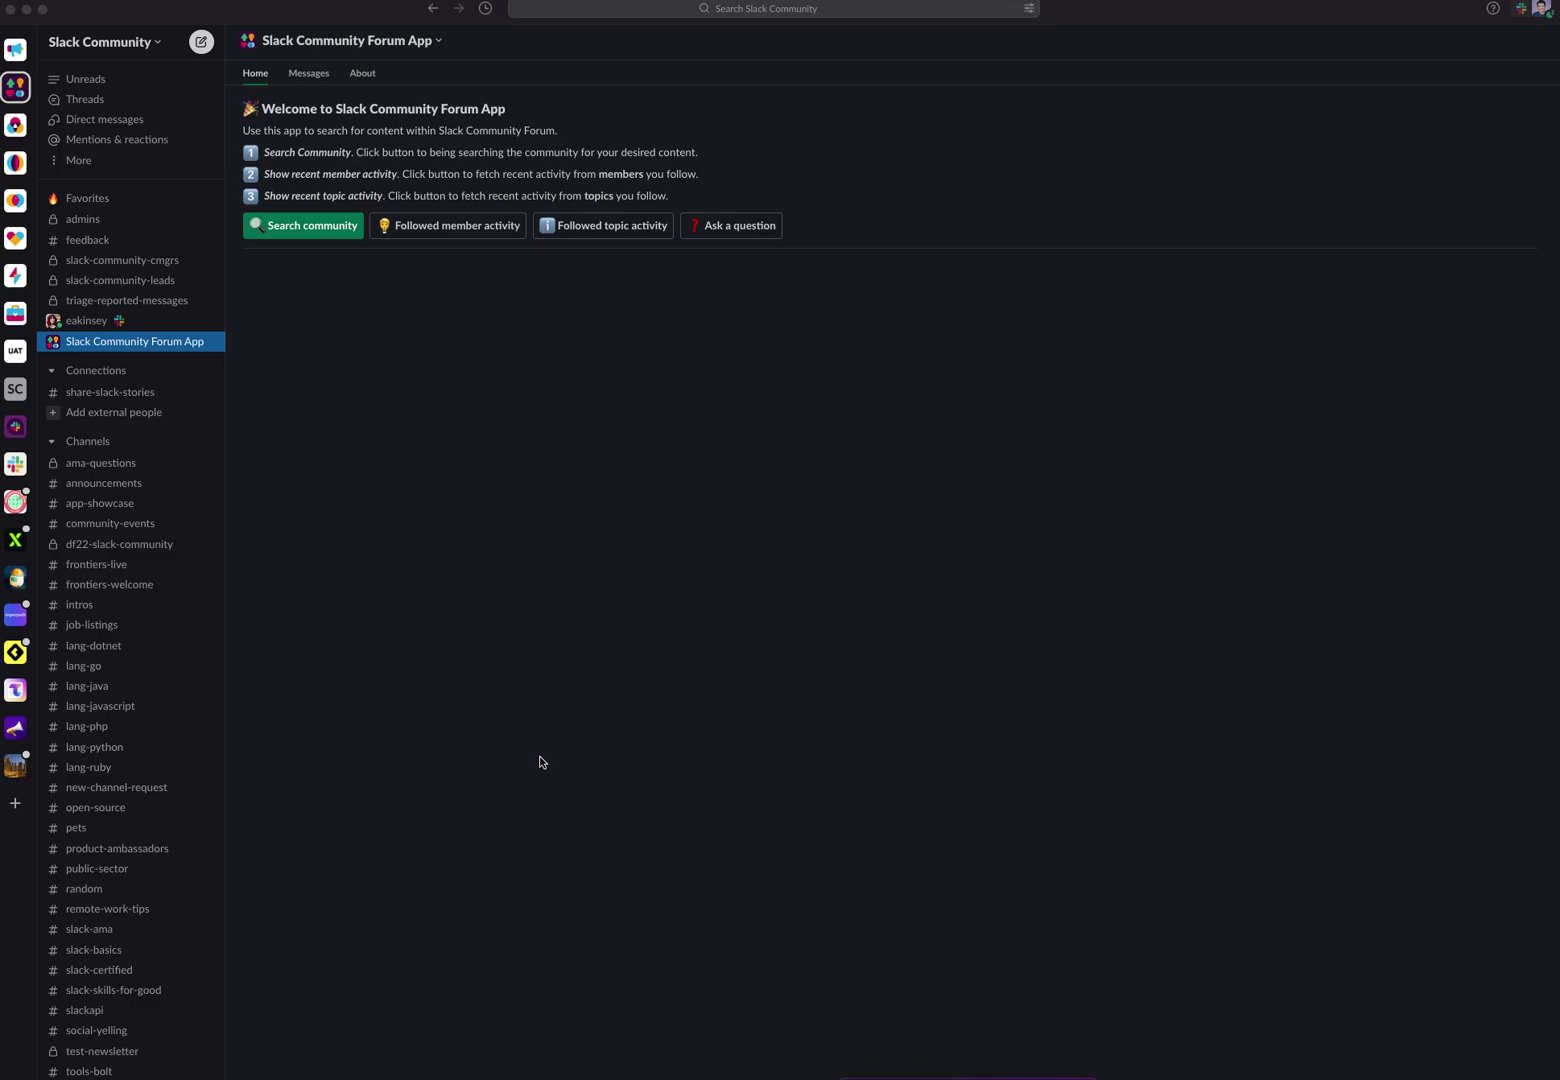
Step: Search the community forum with the keyword 'workflow'
left_click(319, 230)
left_click(457, 325)
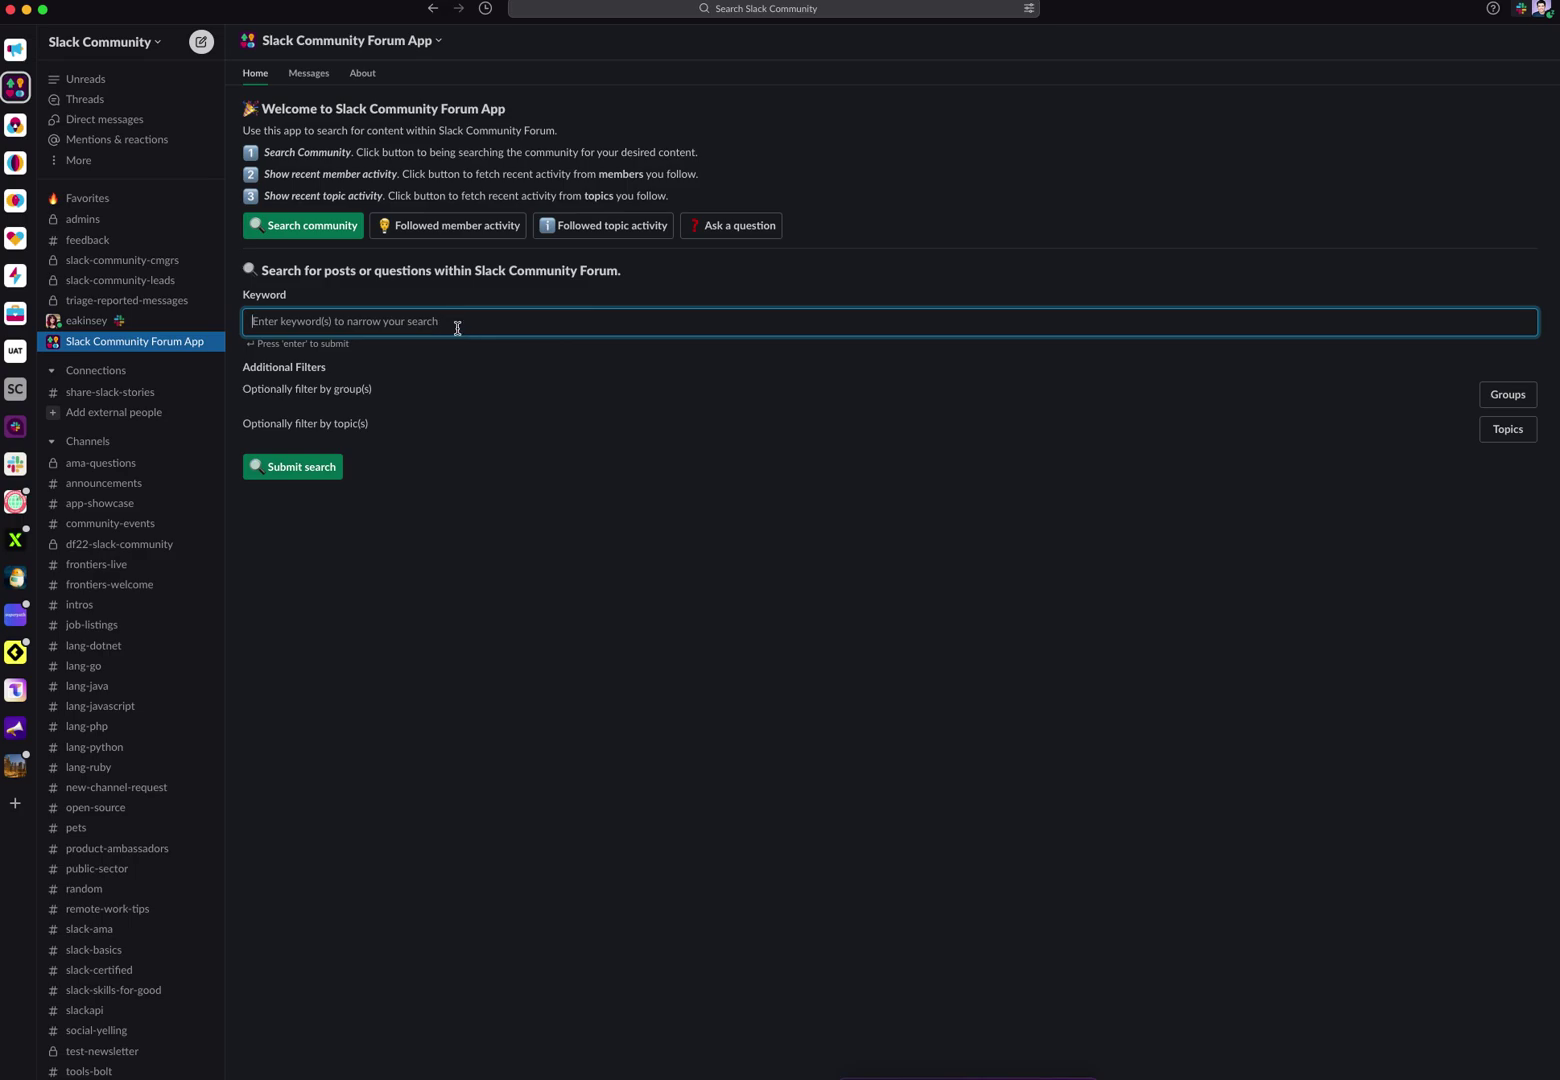
type("workflows")
key("Return")
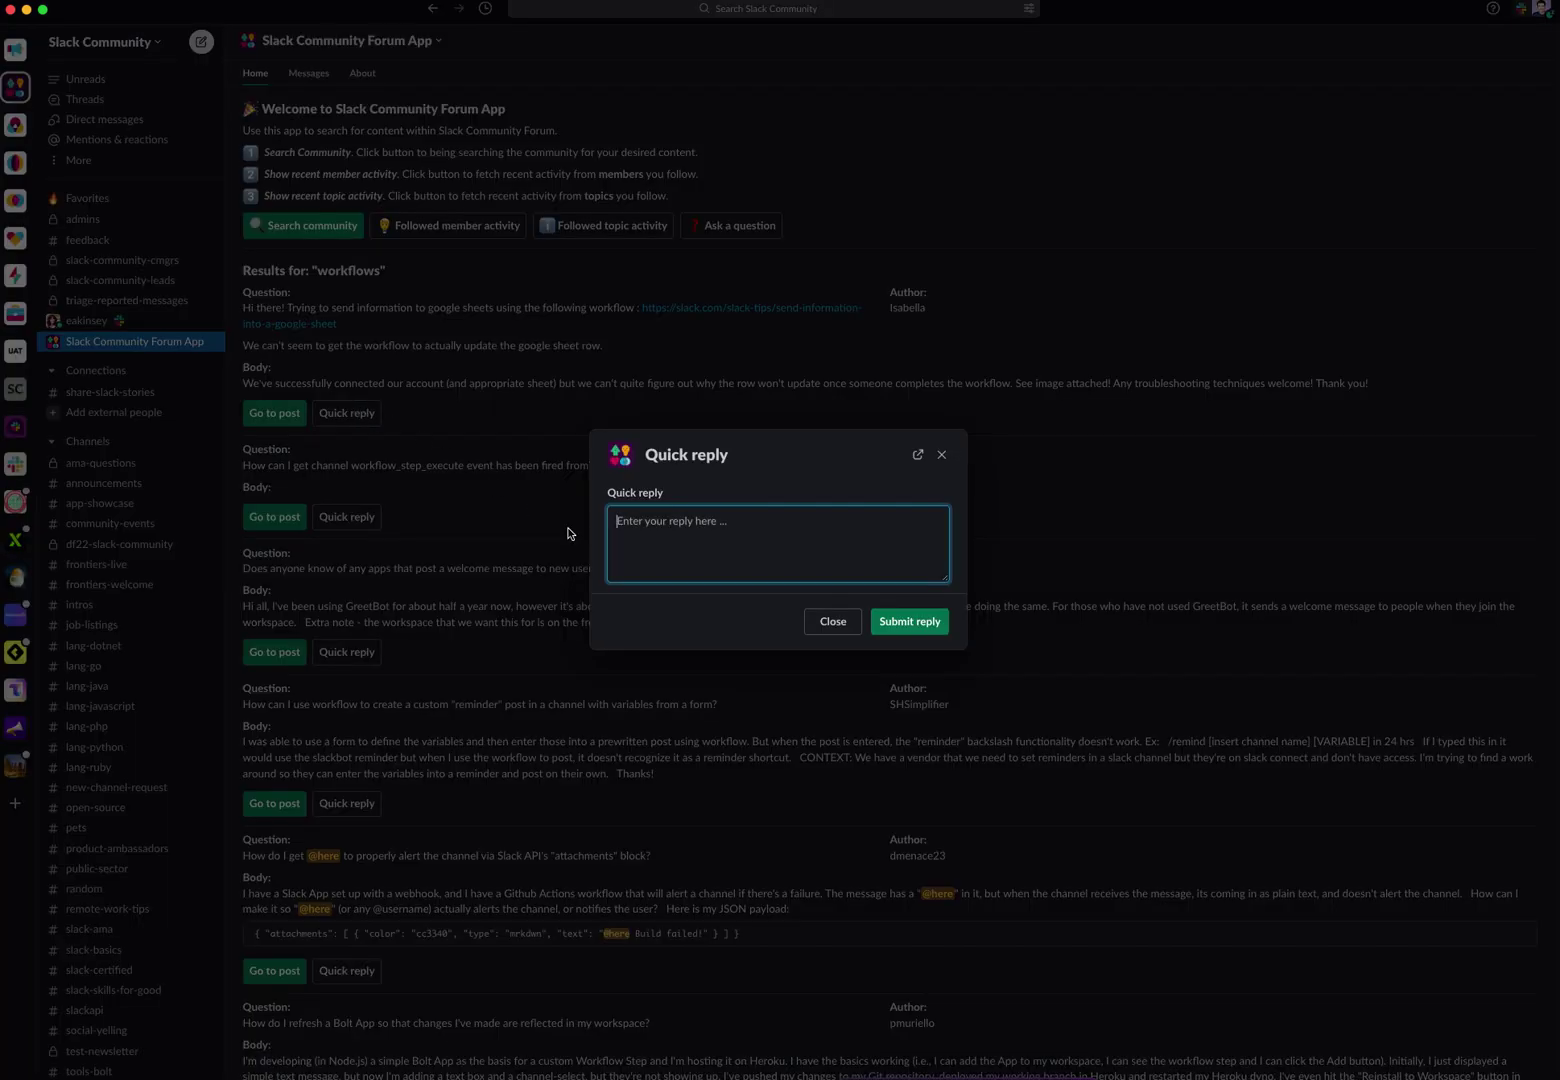
Step: Dismiss the quick reply, view followed member and topic activity, then start a new question
left_click(941, 455)
left_click(477, 233)
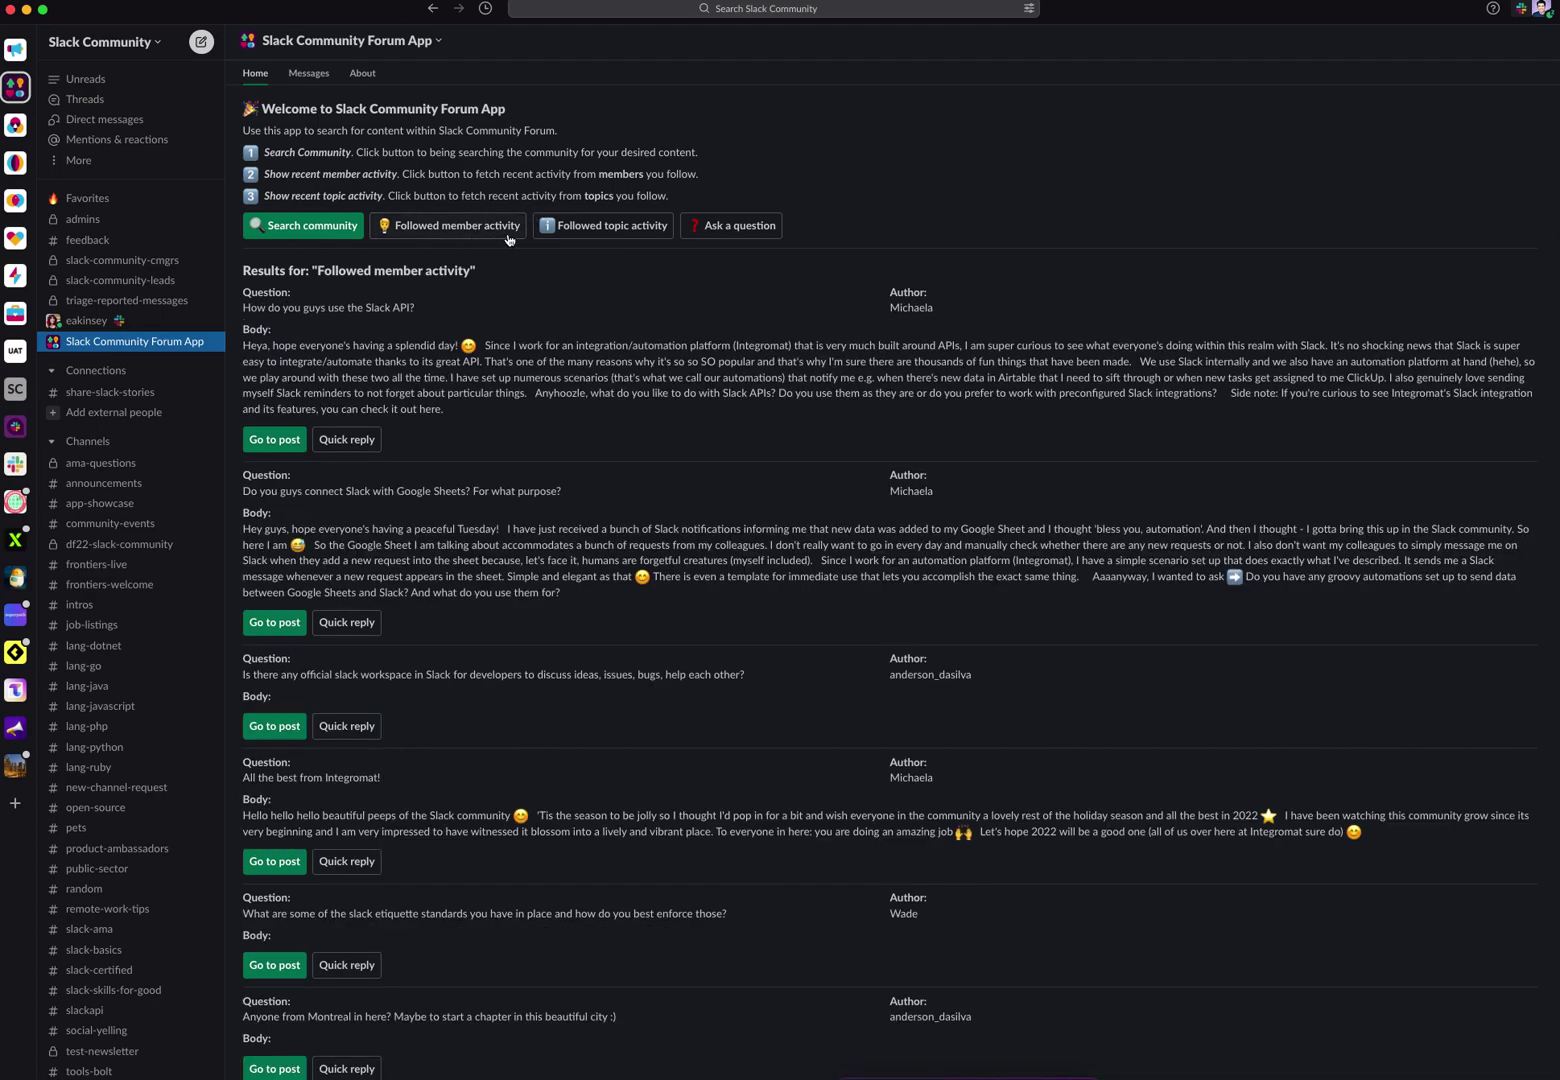
left_click(610, 228)
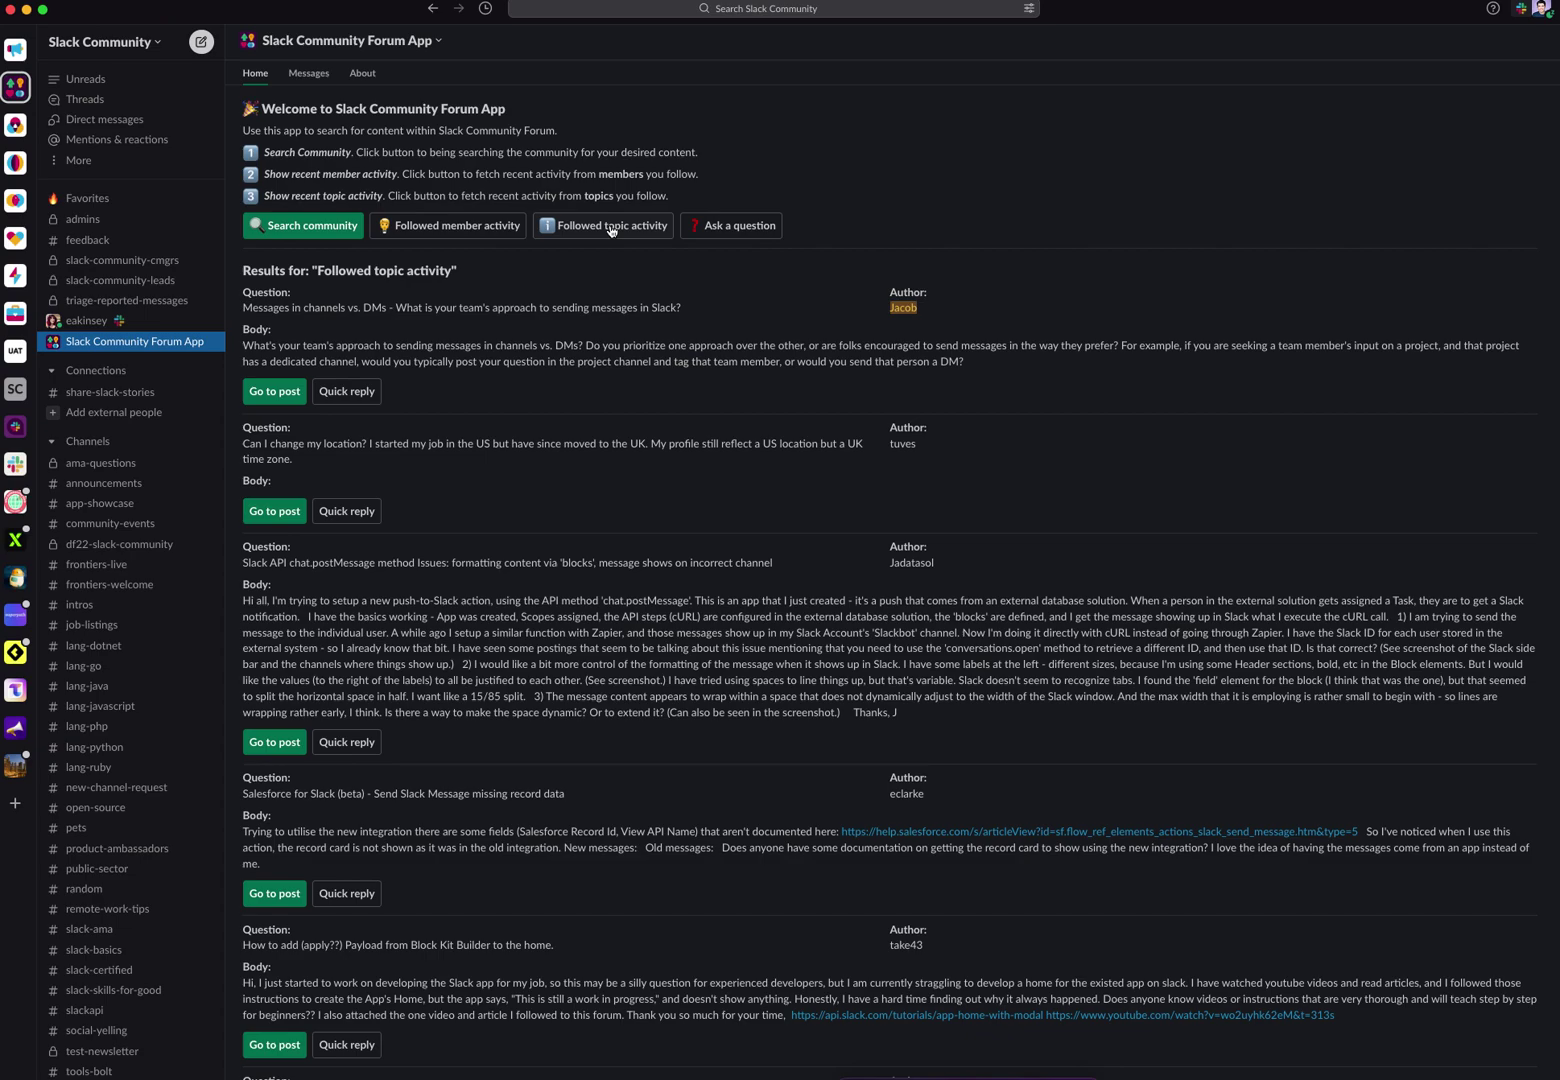
left_click(729, 234)
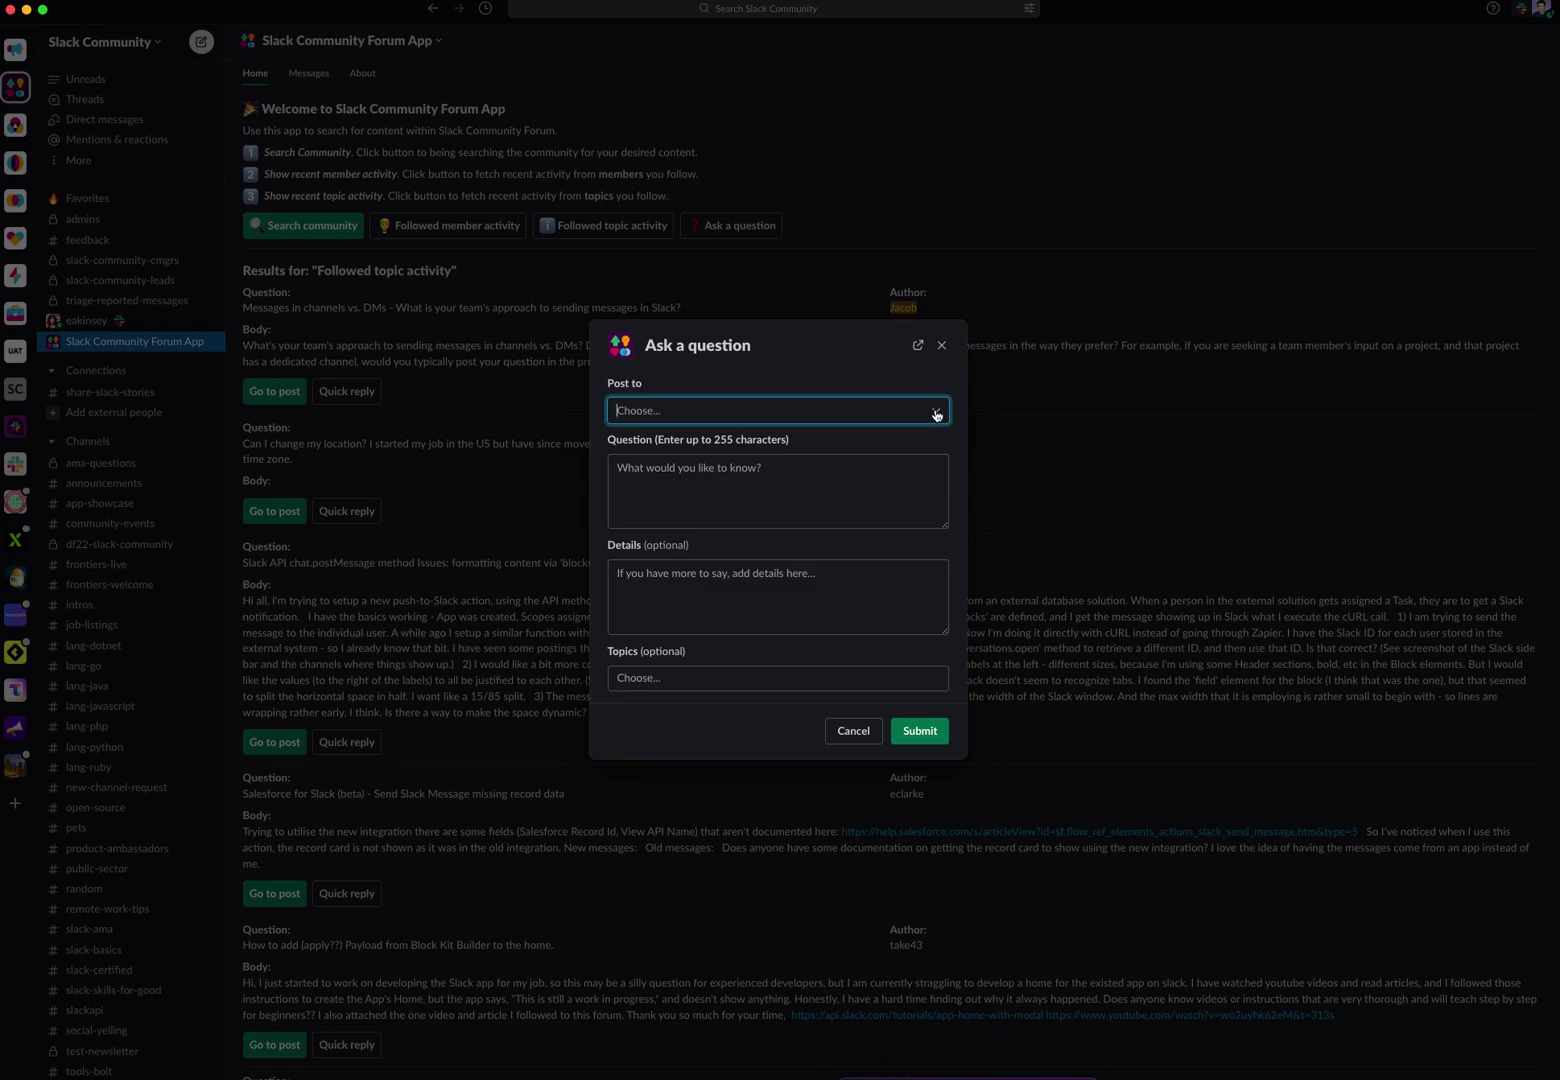
Step: Target Slack basics, ask 'How do you organize your sidebar?' and add details about being new to Slack
left_click(936, 414)
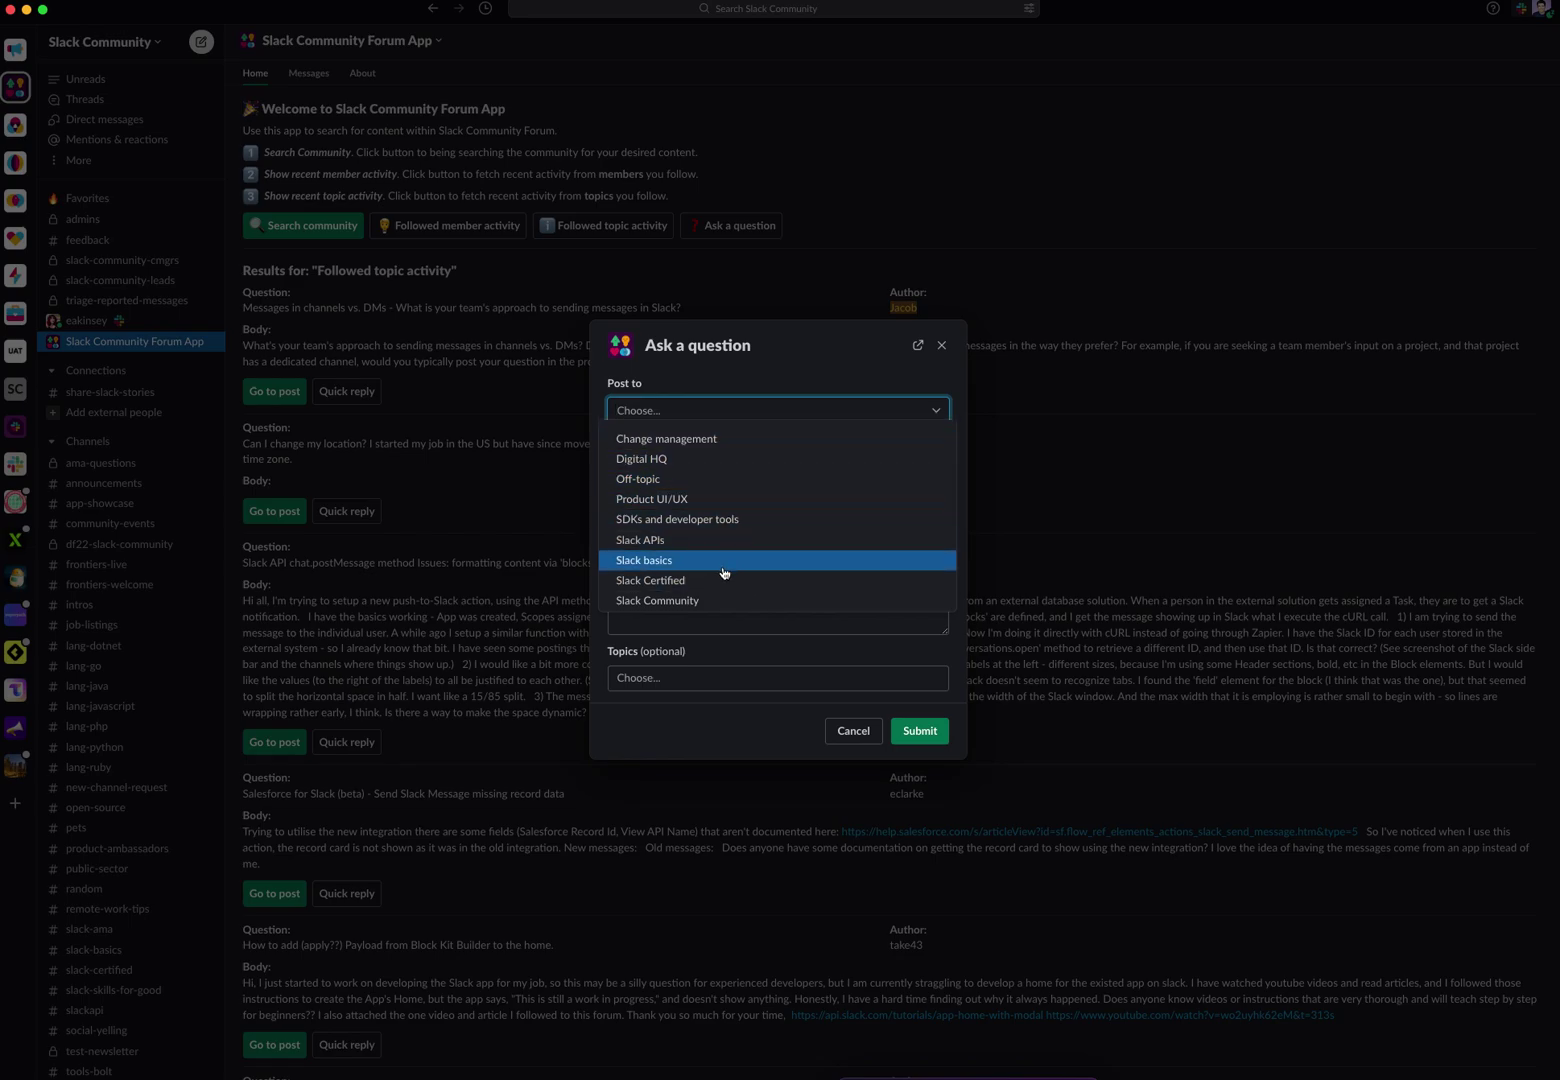
left_click(671, 560)
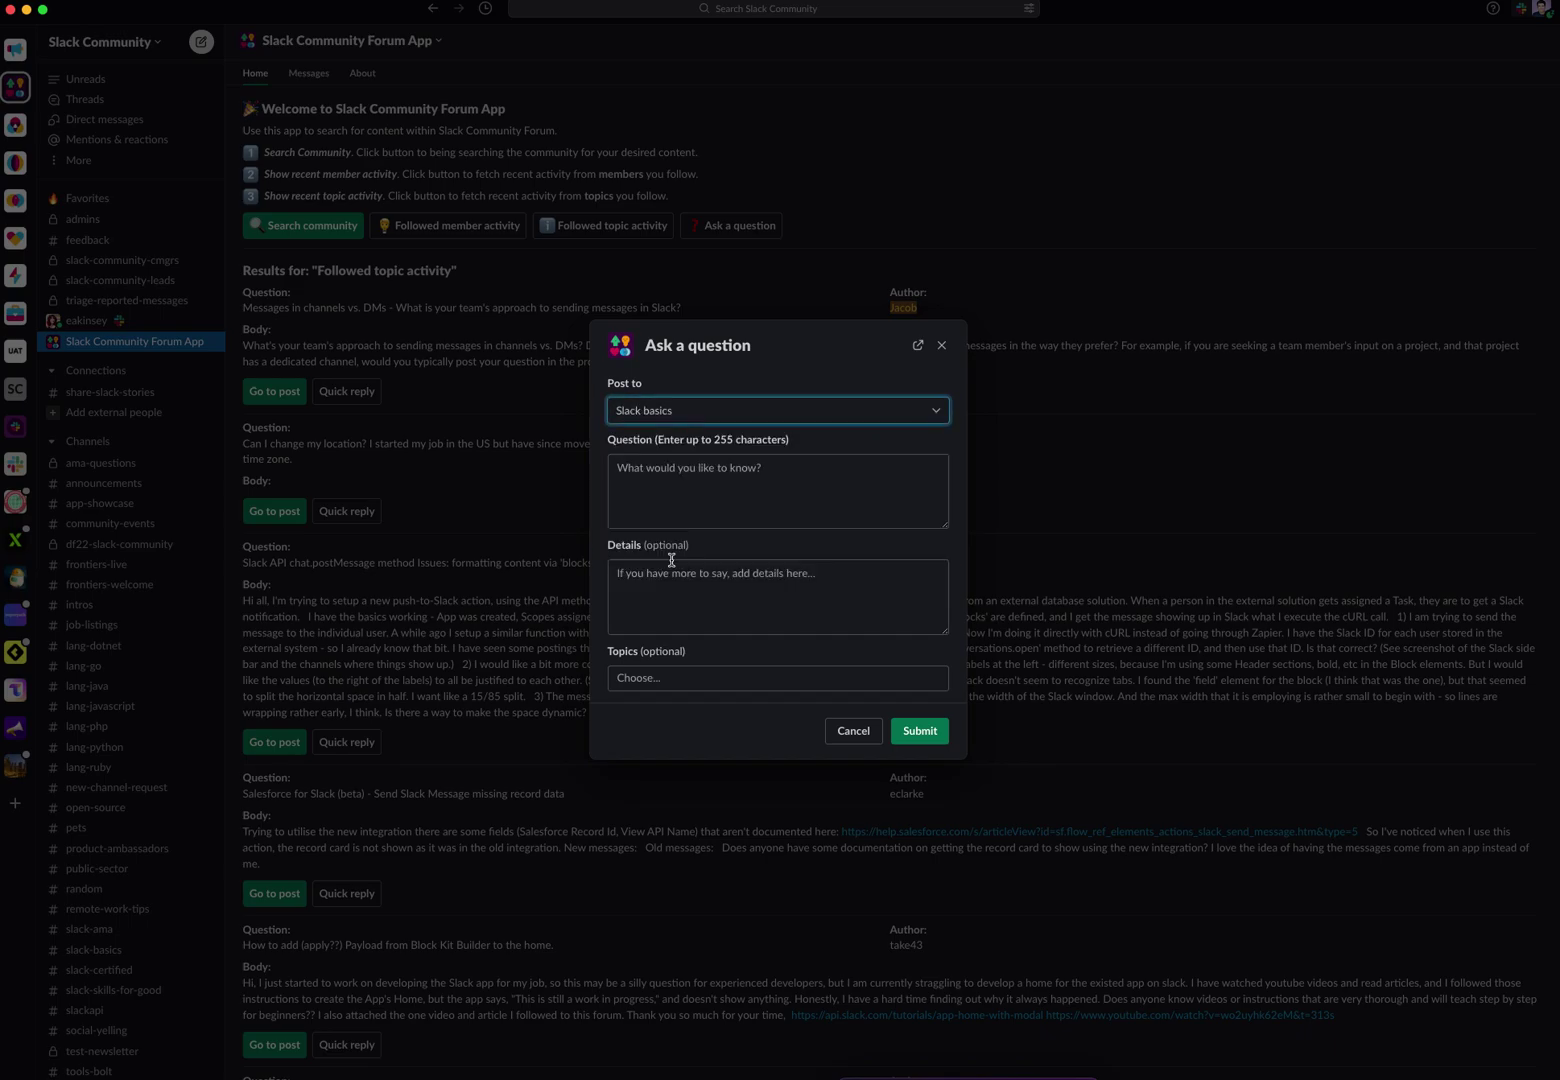
left_click(693, 483)
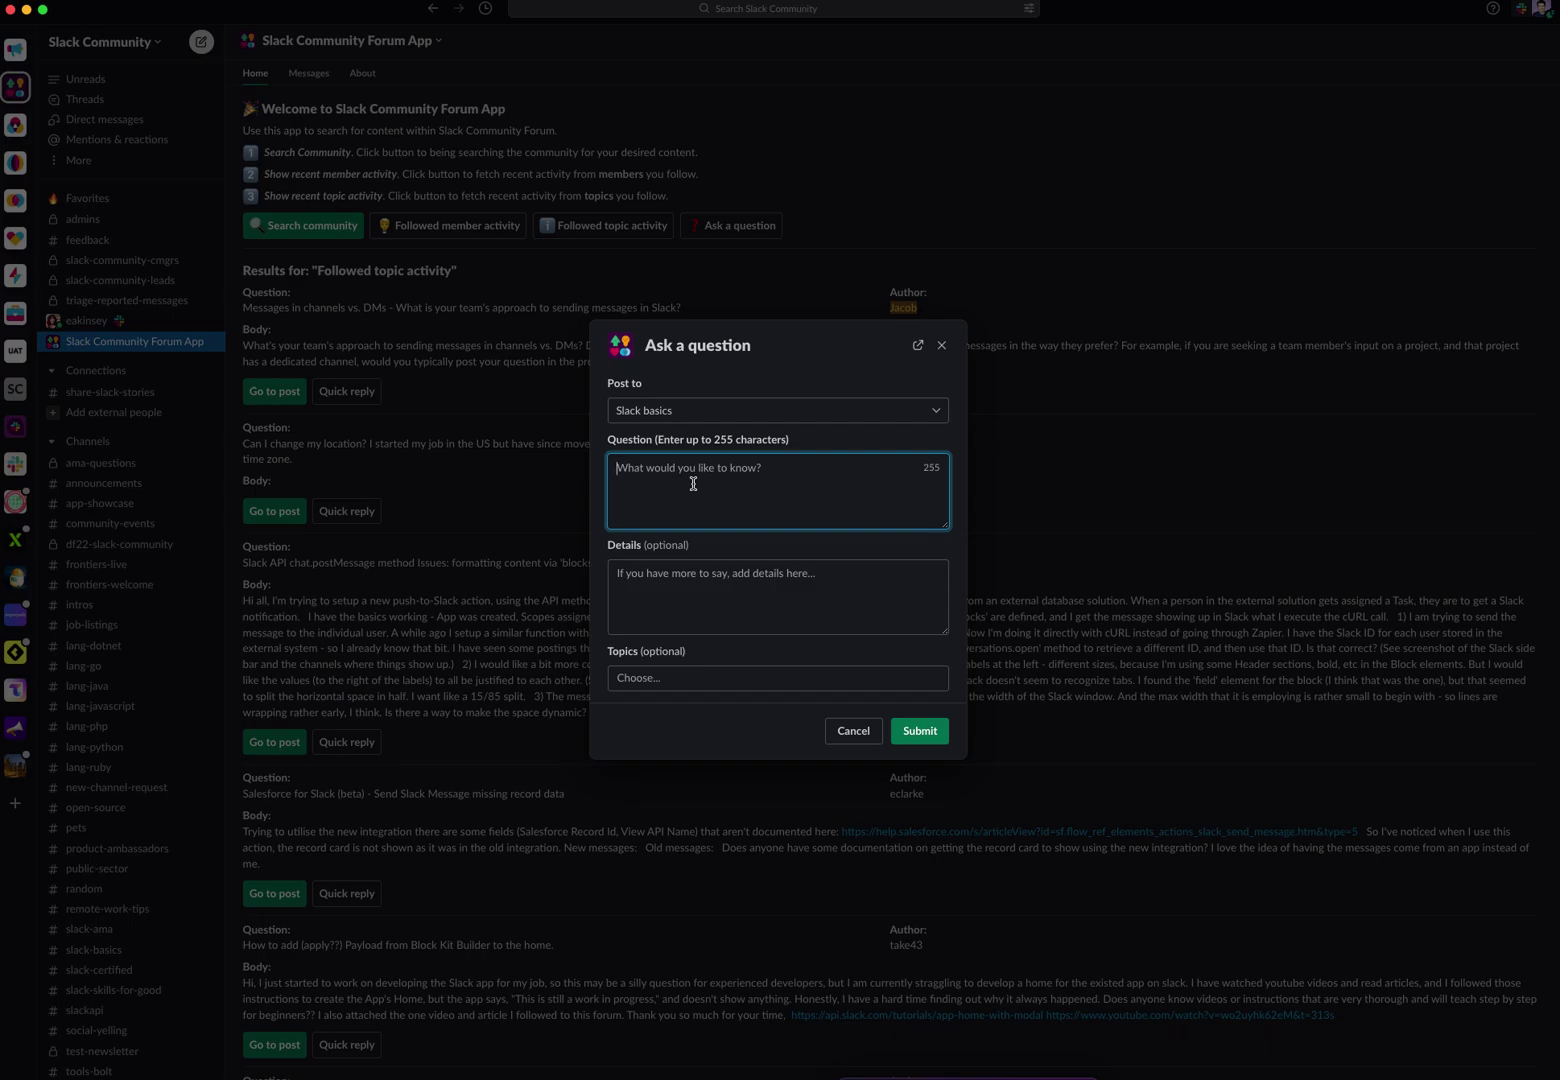
type("How do you organize your sidebar?")
left_click(630, 602)
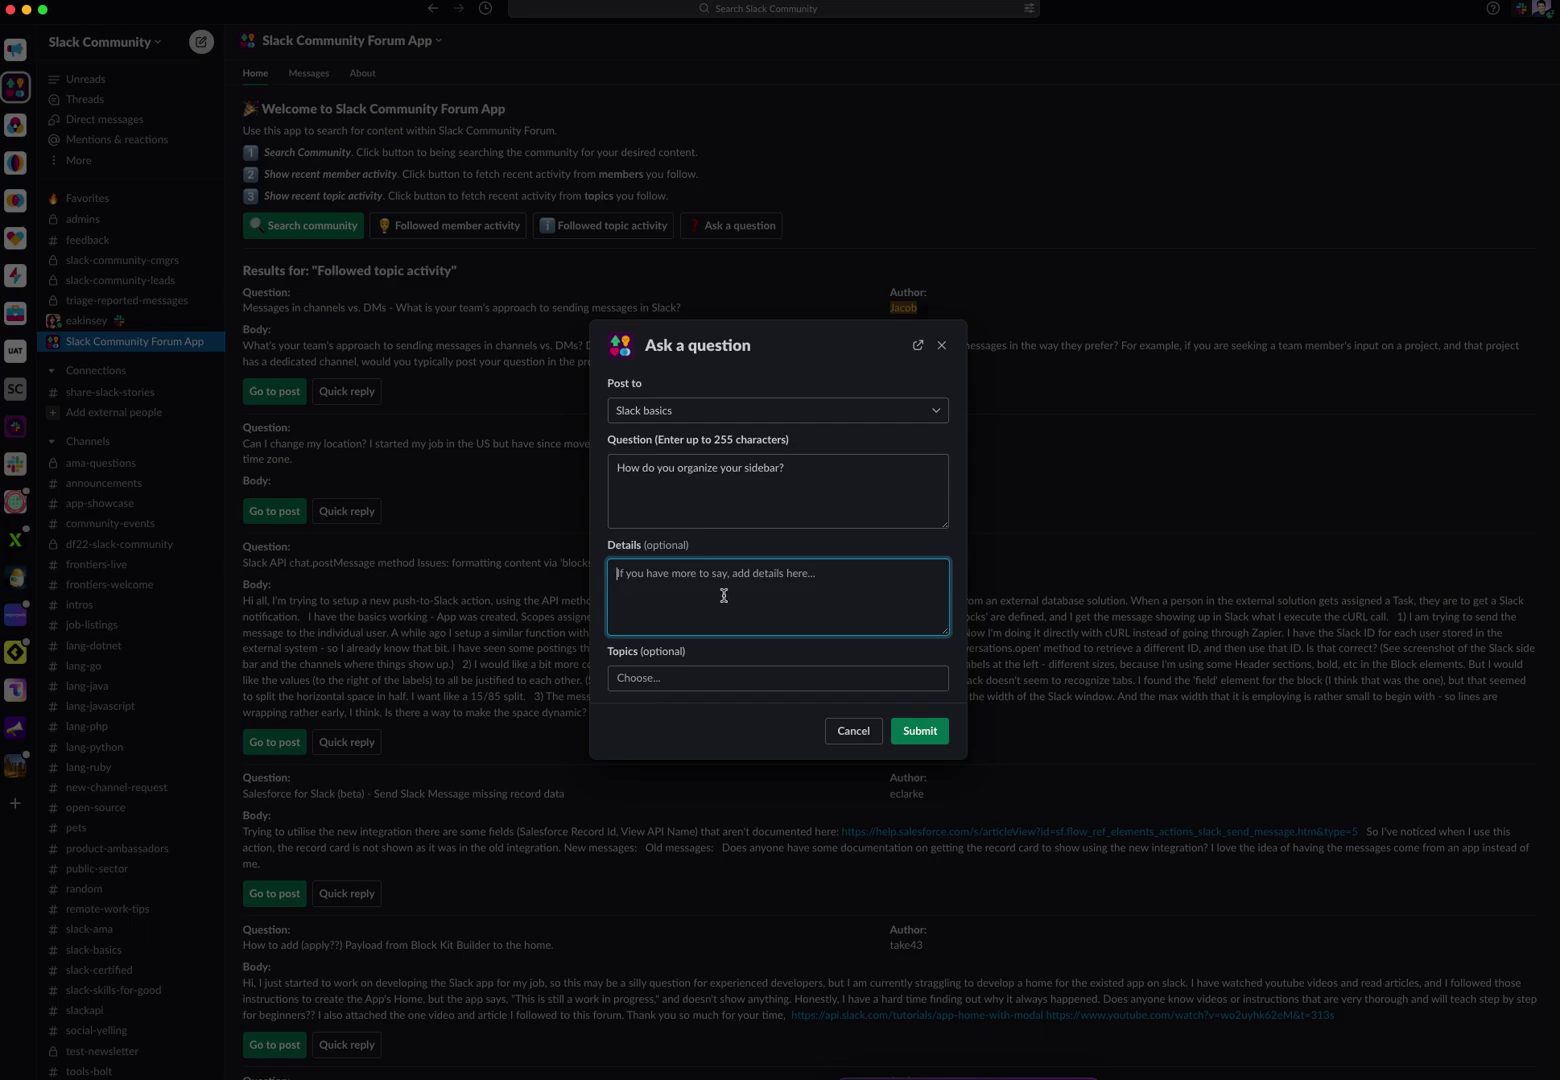
type("I'm new to Slack and would love to learn more about sidebar sections!")
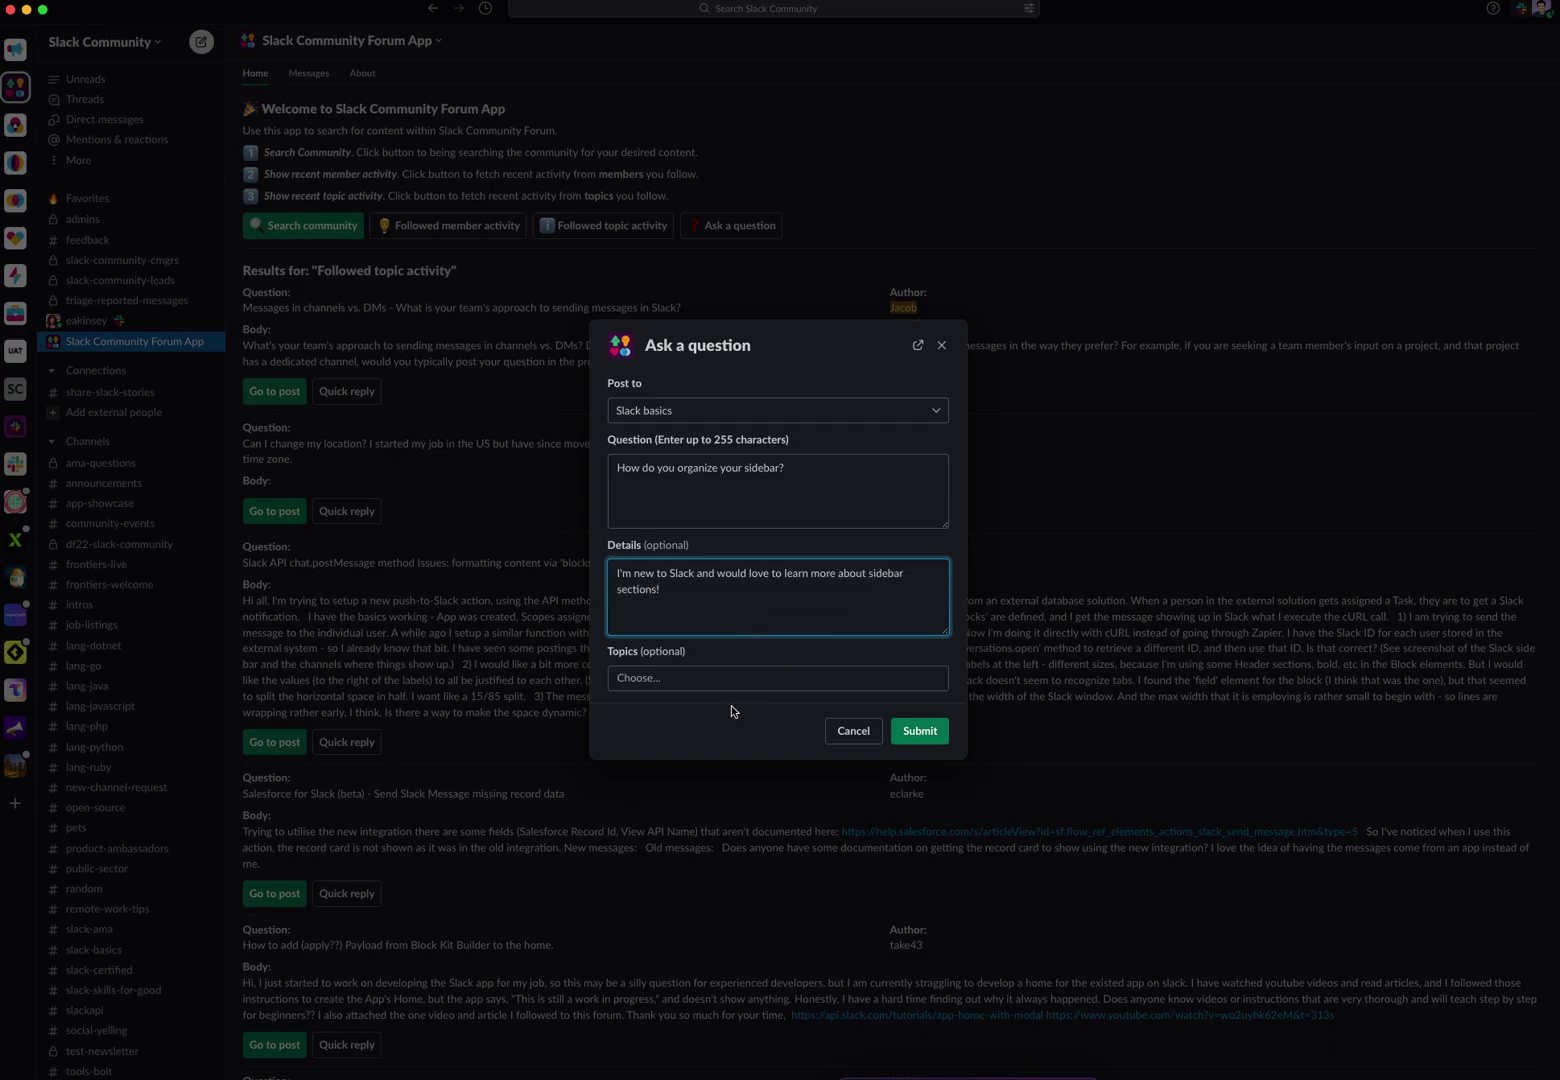
Step: Tag the question with Slack basics and Slack Beginners, then submit it
left_click(683, 678)
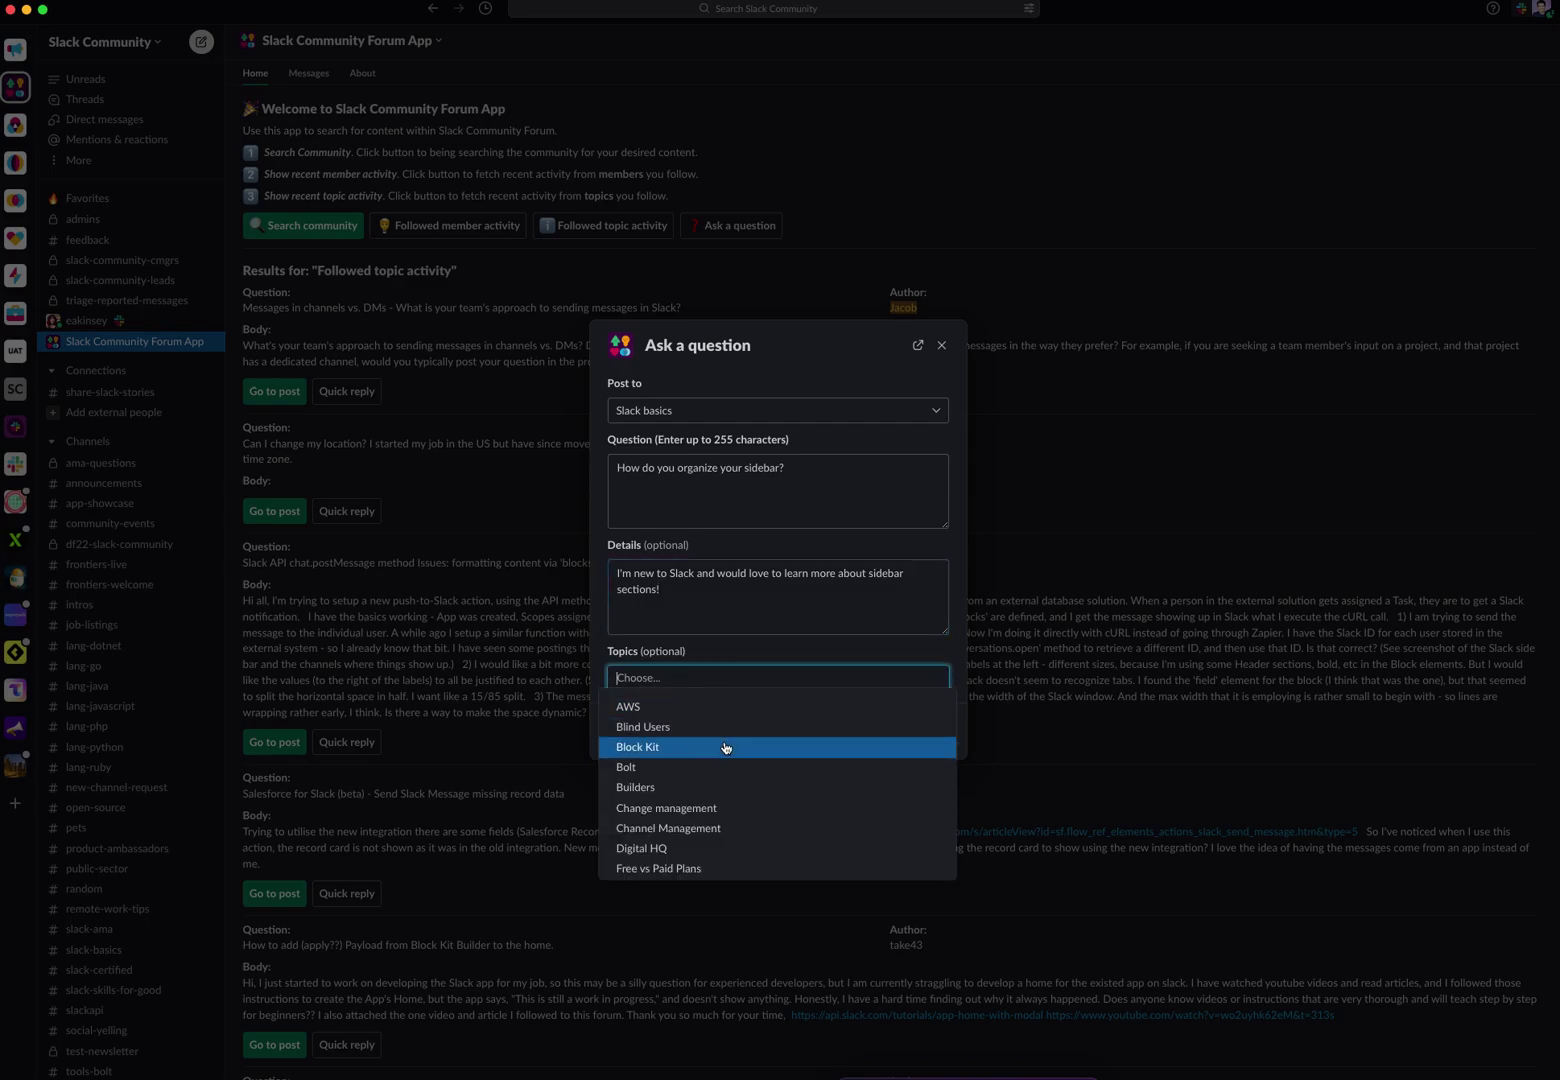
scroll(725, 748, "down", 10)
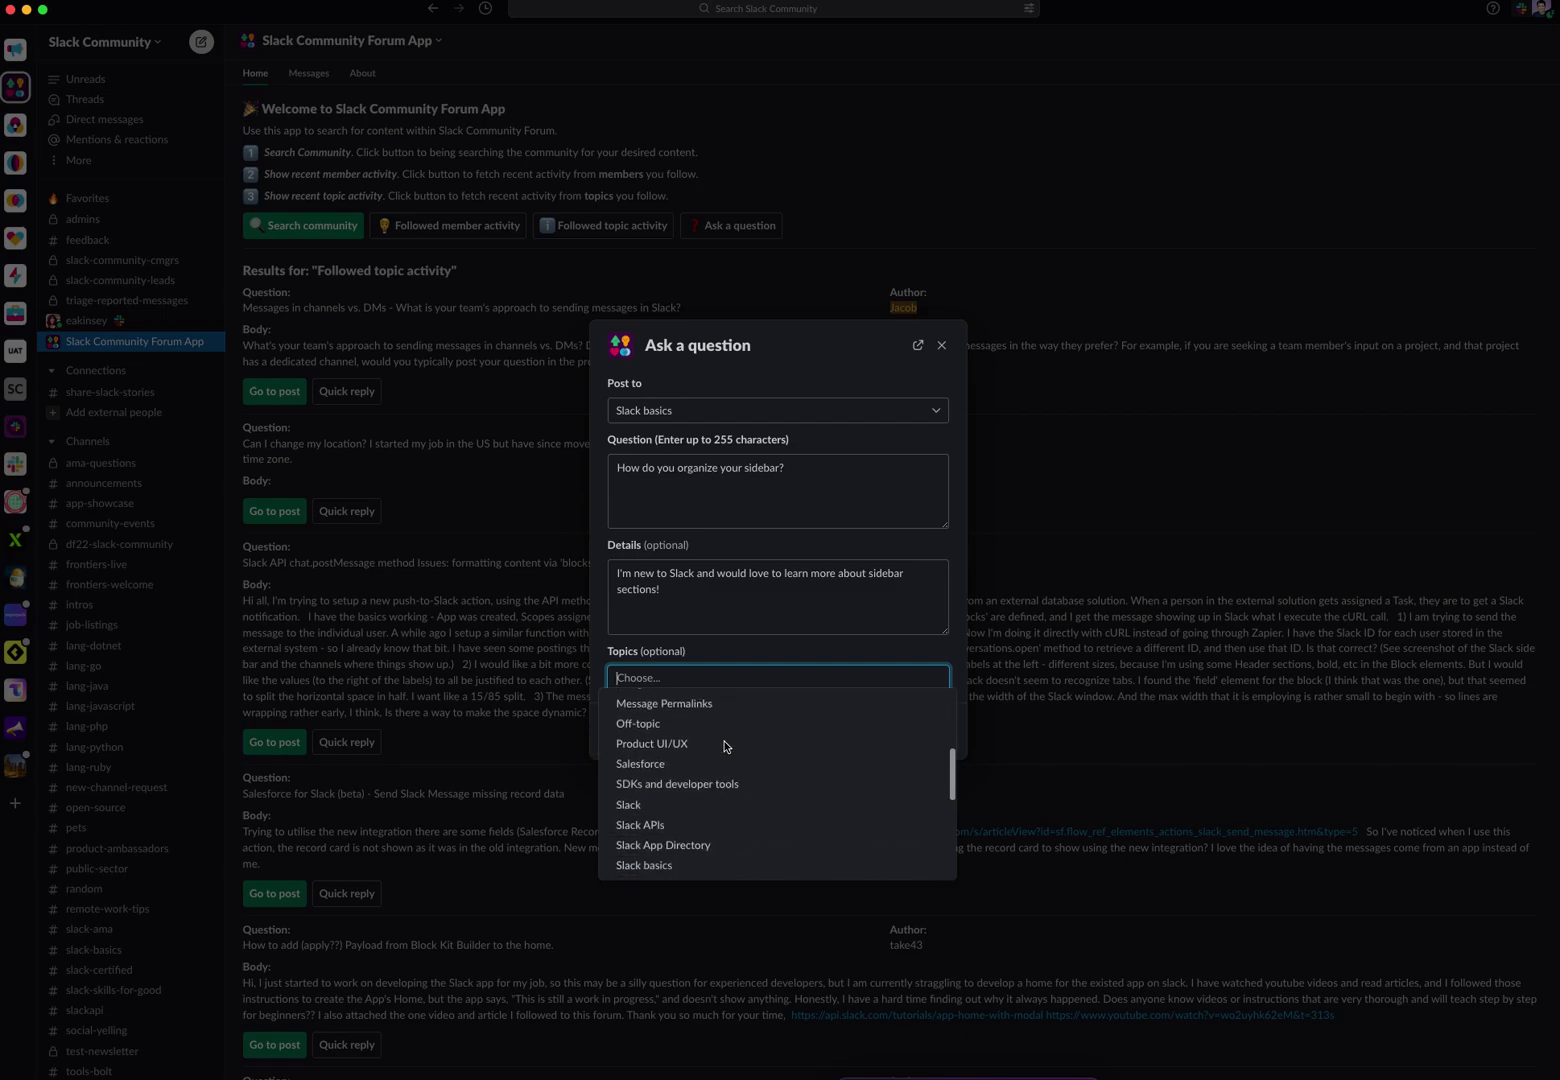
scroll(725, 746, "up", 1)
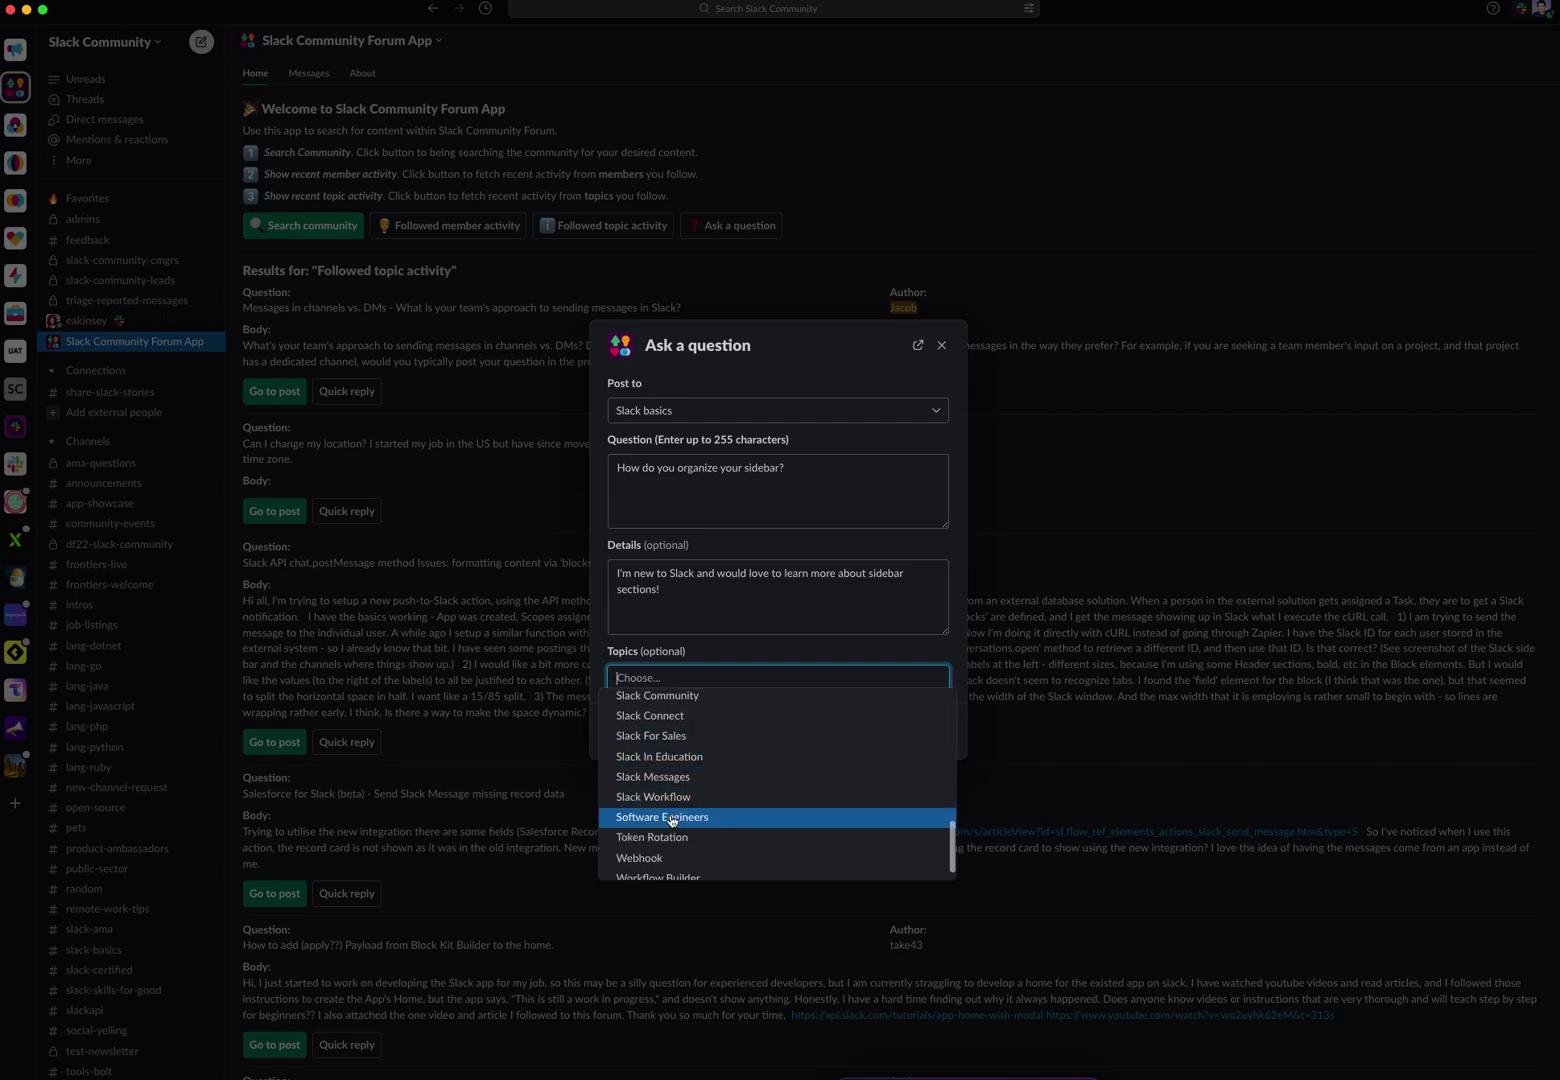
scroll(670, 720, "up", 3)
left_click(661, 704)
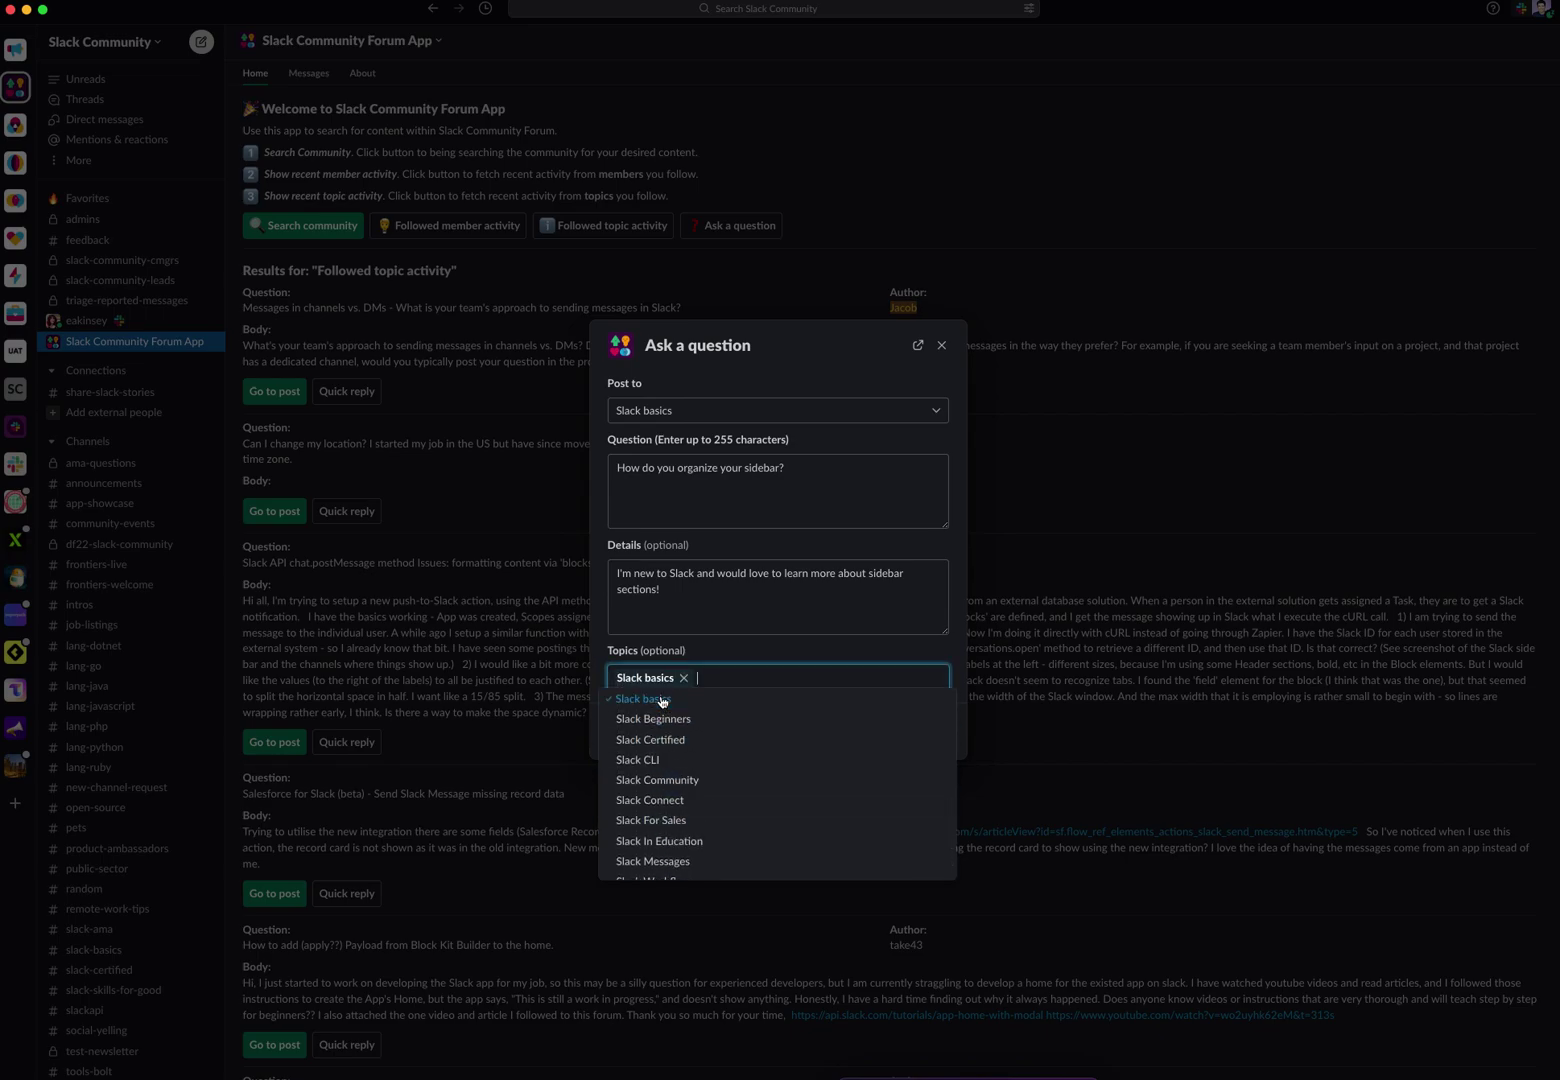
left_click(678, 720)
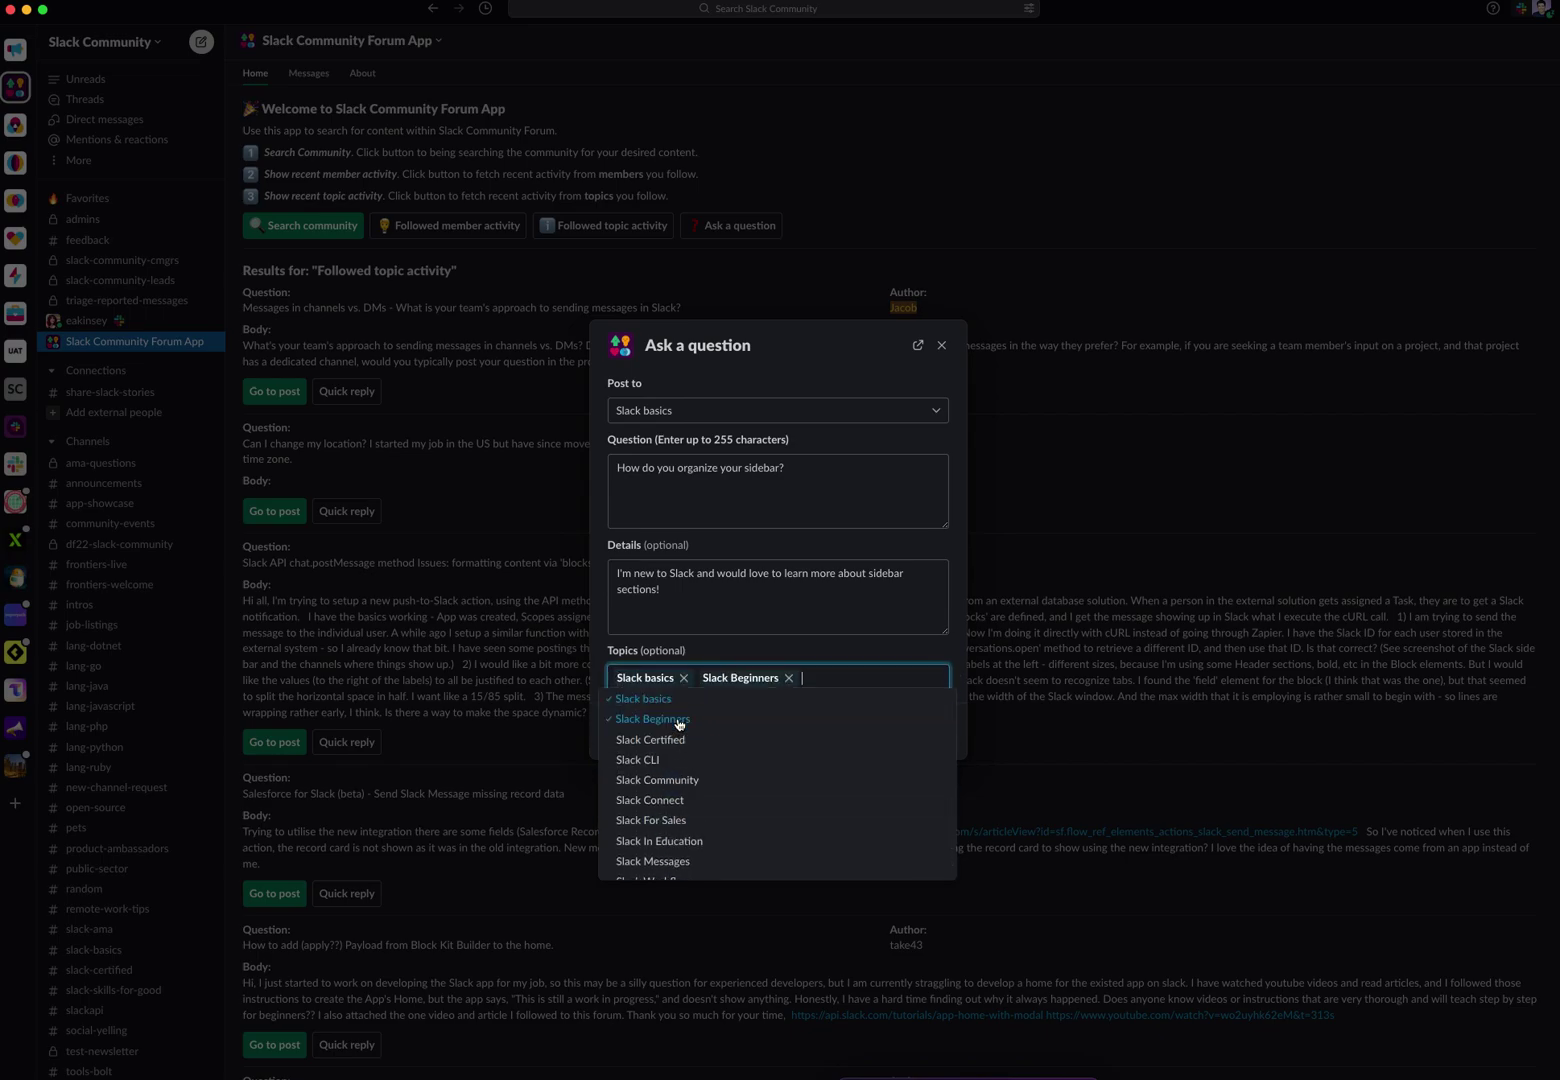
left_click(805, 660)
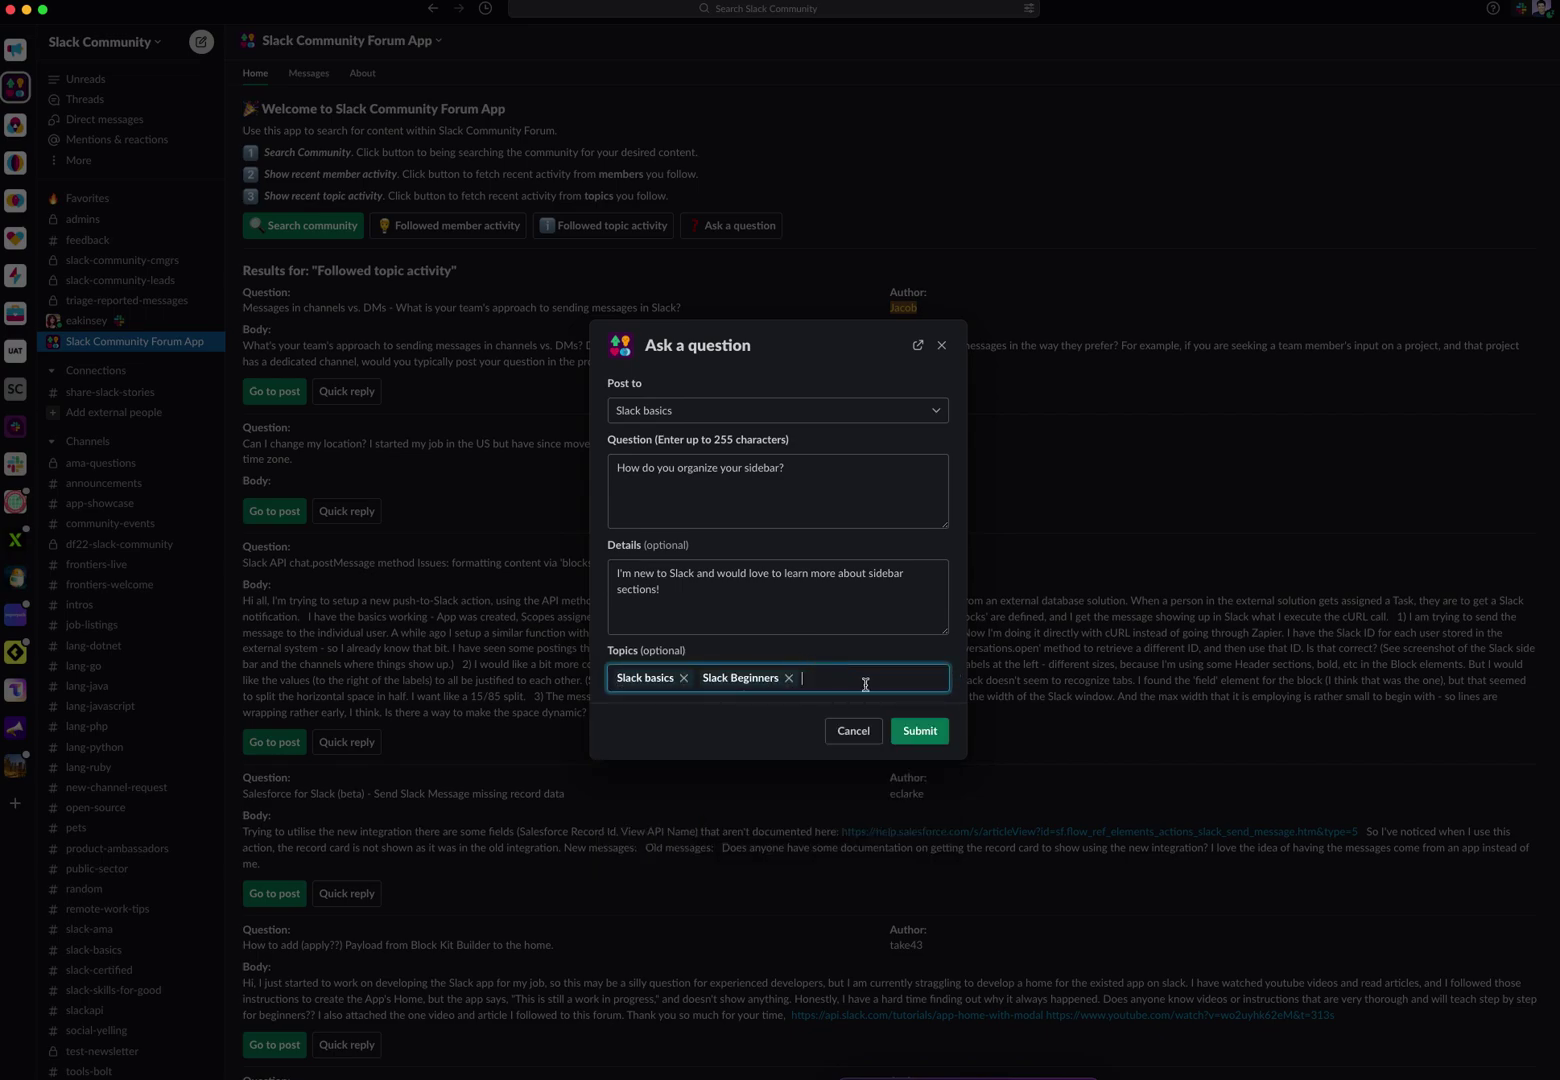
left_click(920, 732)
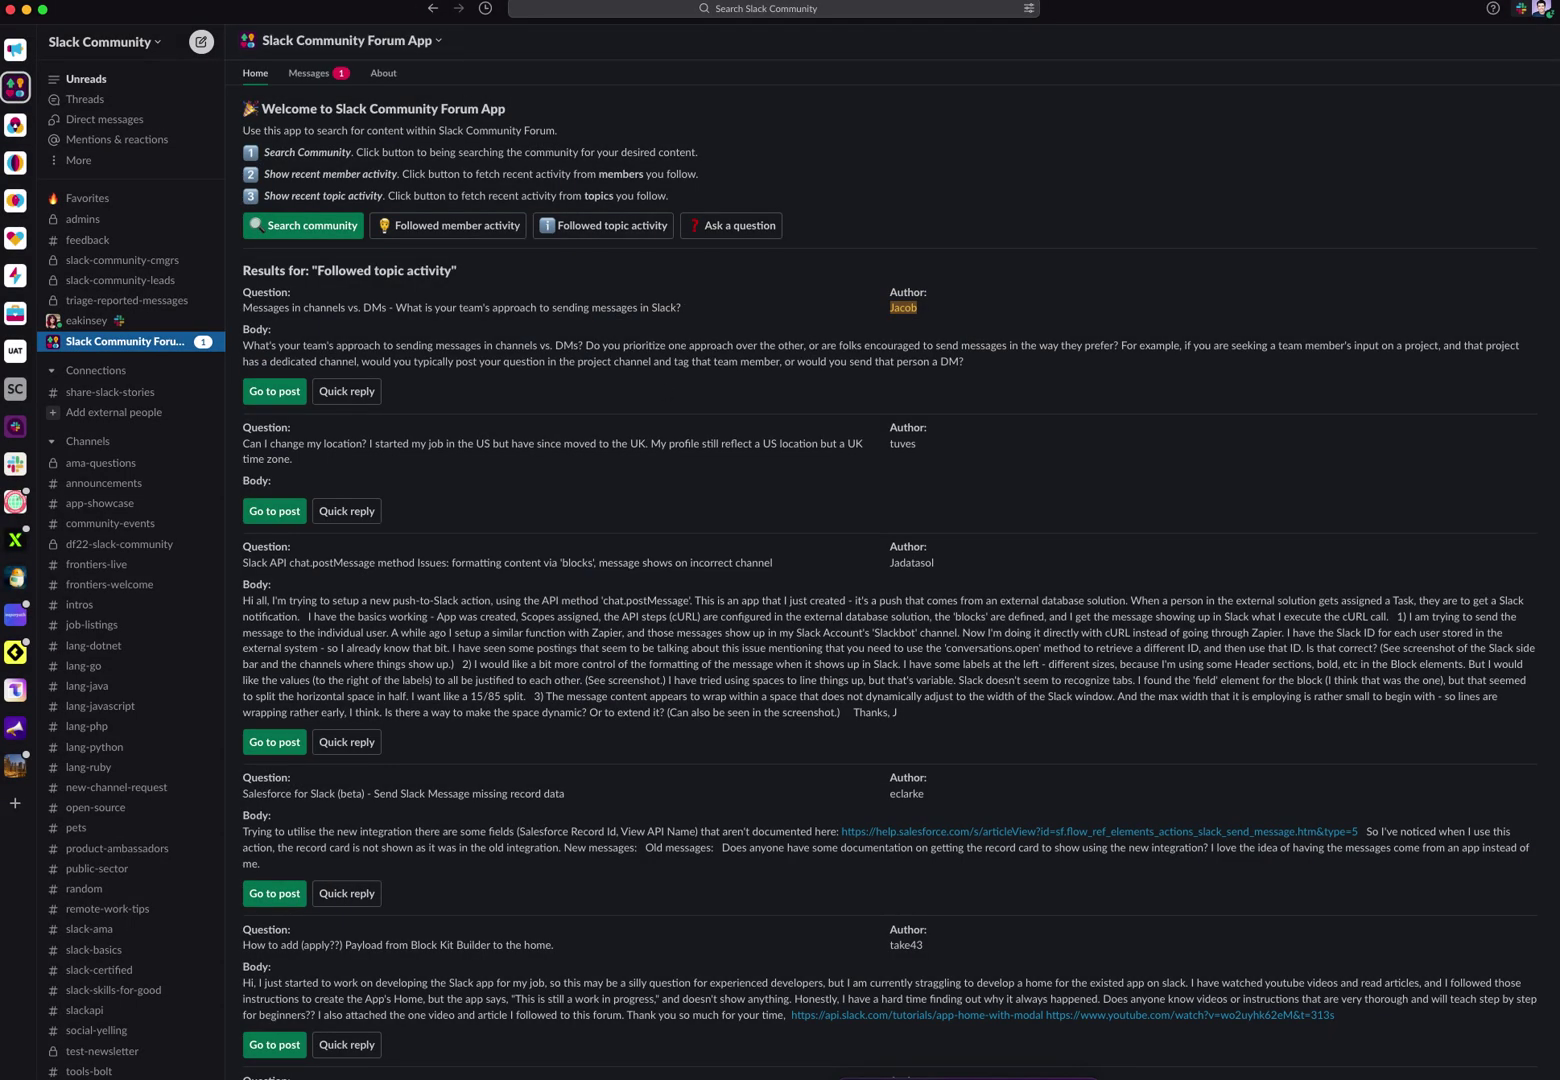
Step: Follow the Messages success notice link to the posted 'How do you organize your sidebar?' question
left_click(310, 73)
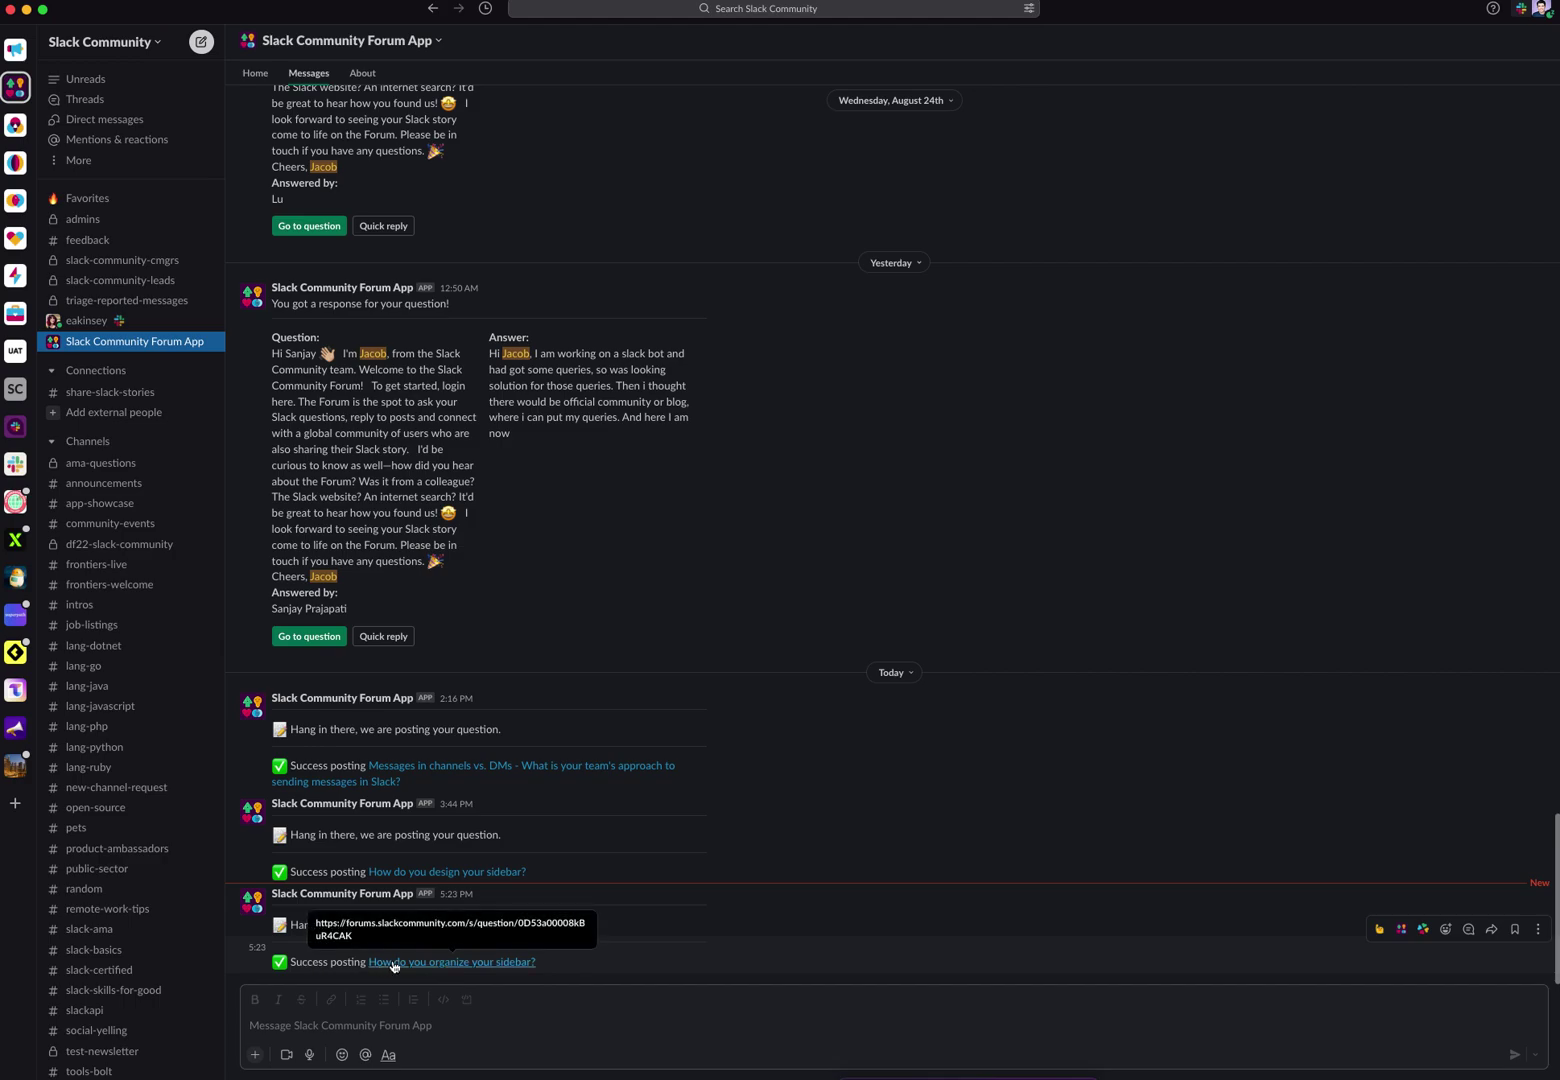
left_click(449, 963)
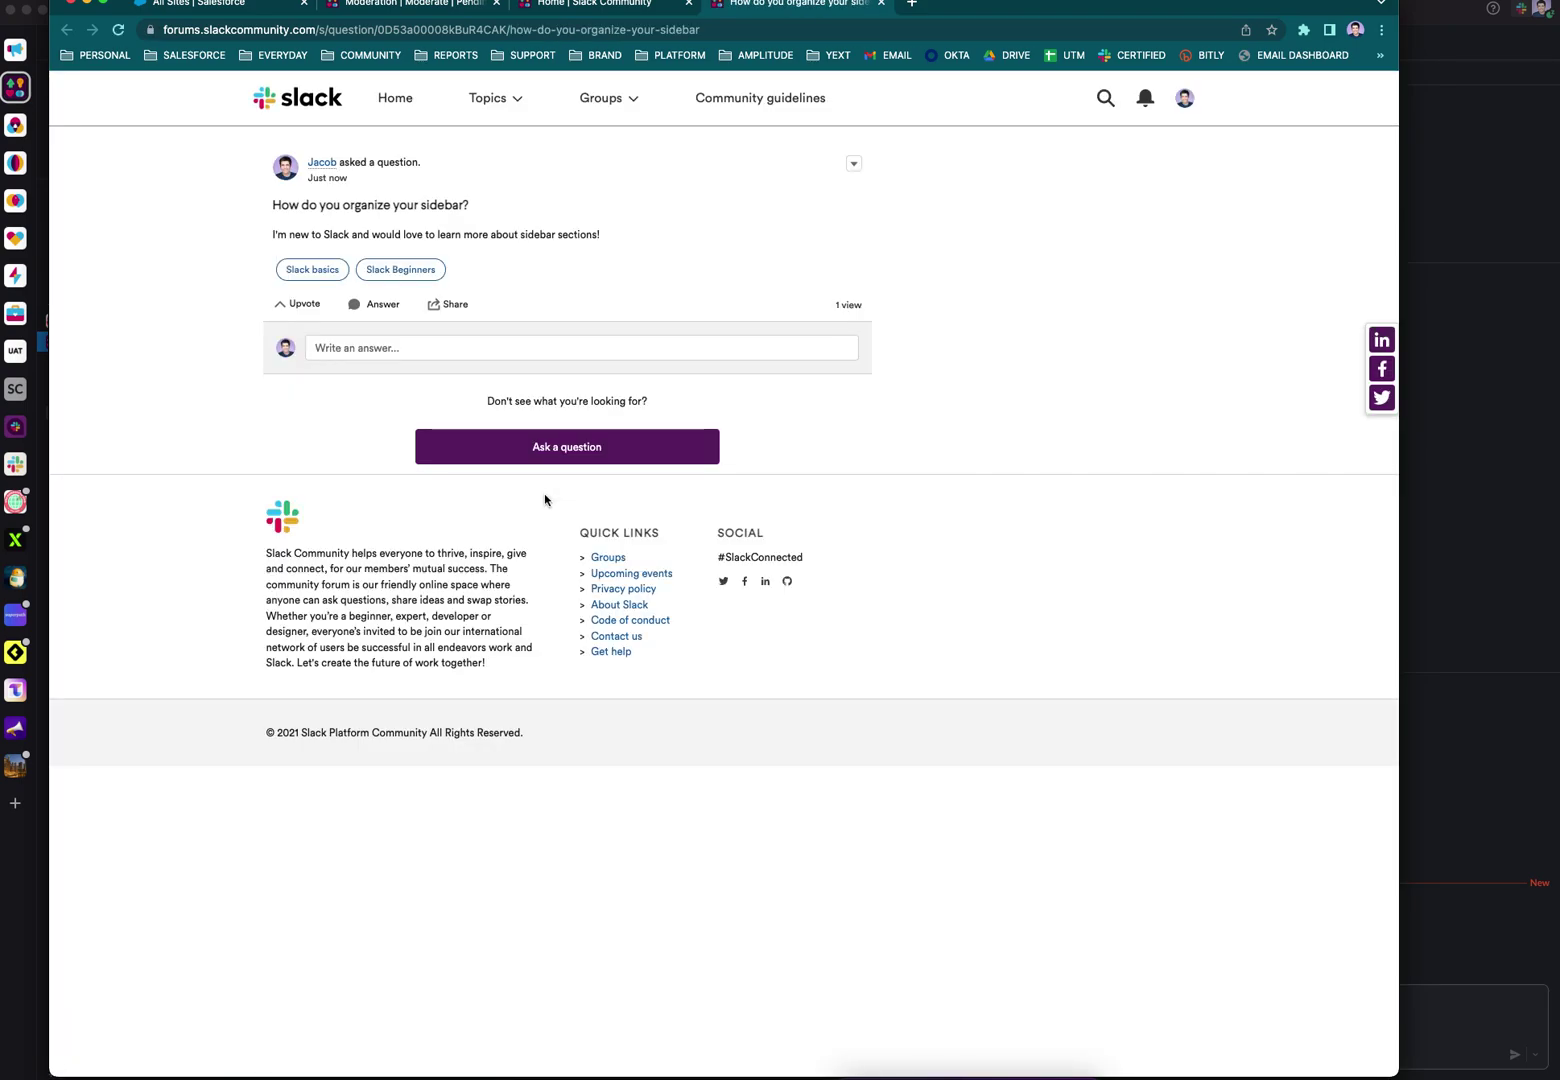
Step: View the forum home page's recent discussions, then return to Slack
left_click(390, 102)
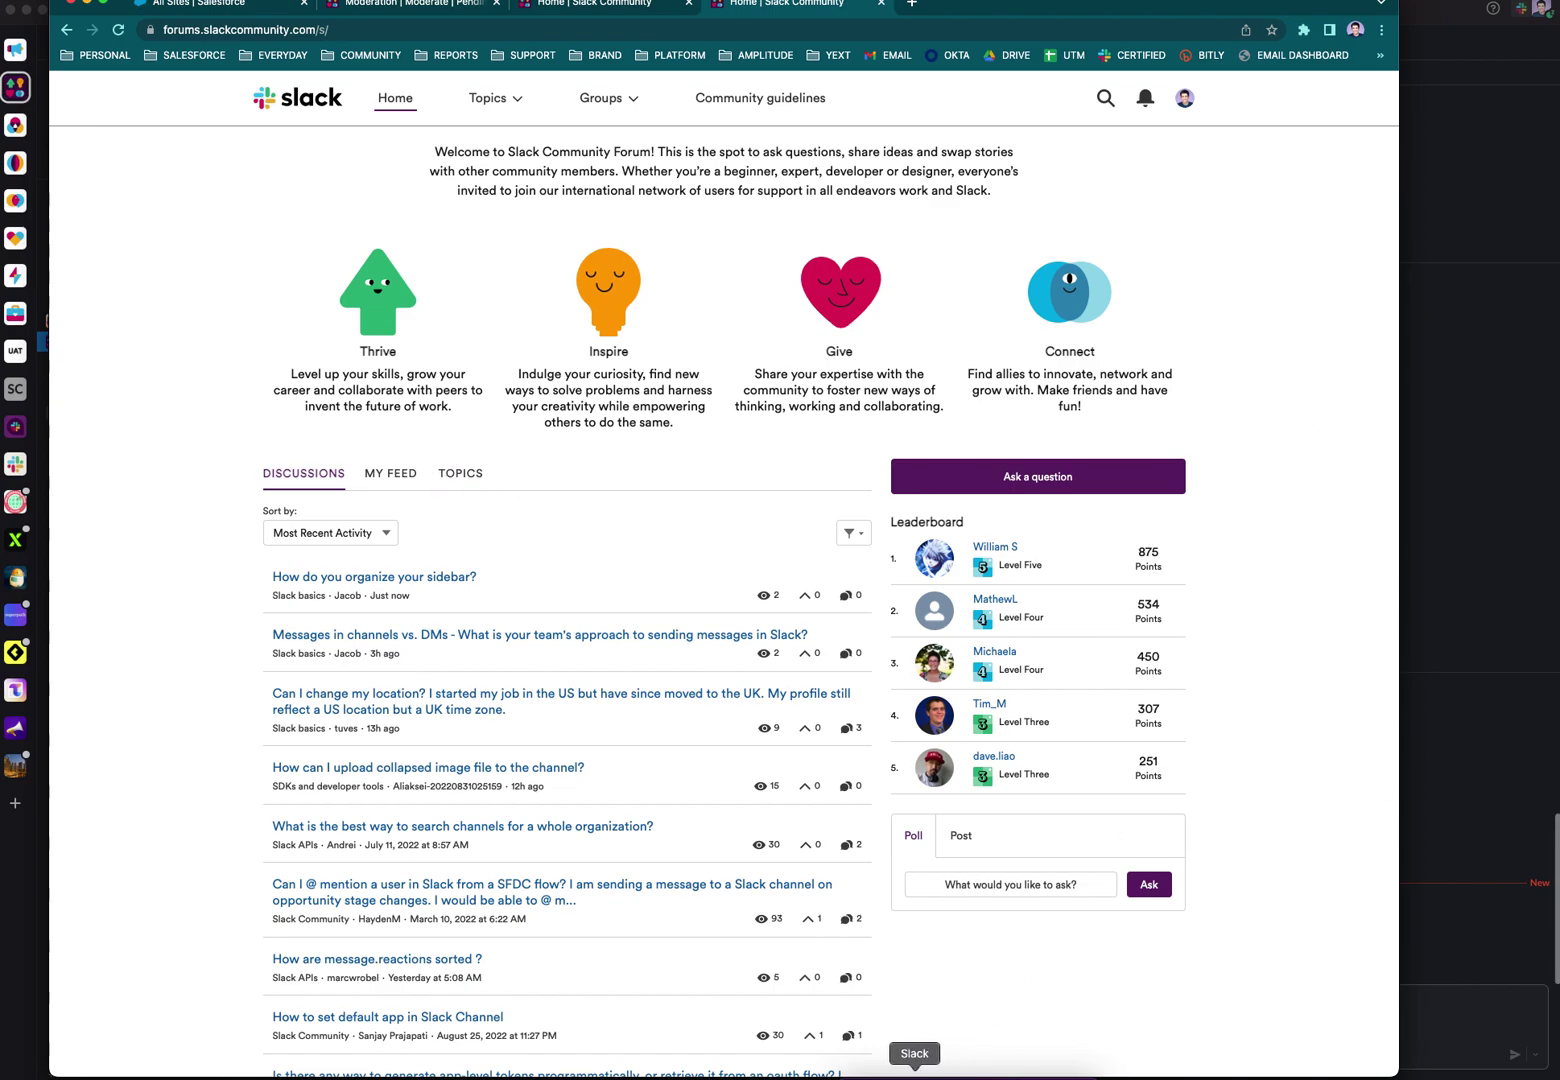
left_click(914, 1074)
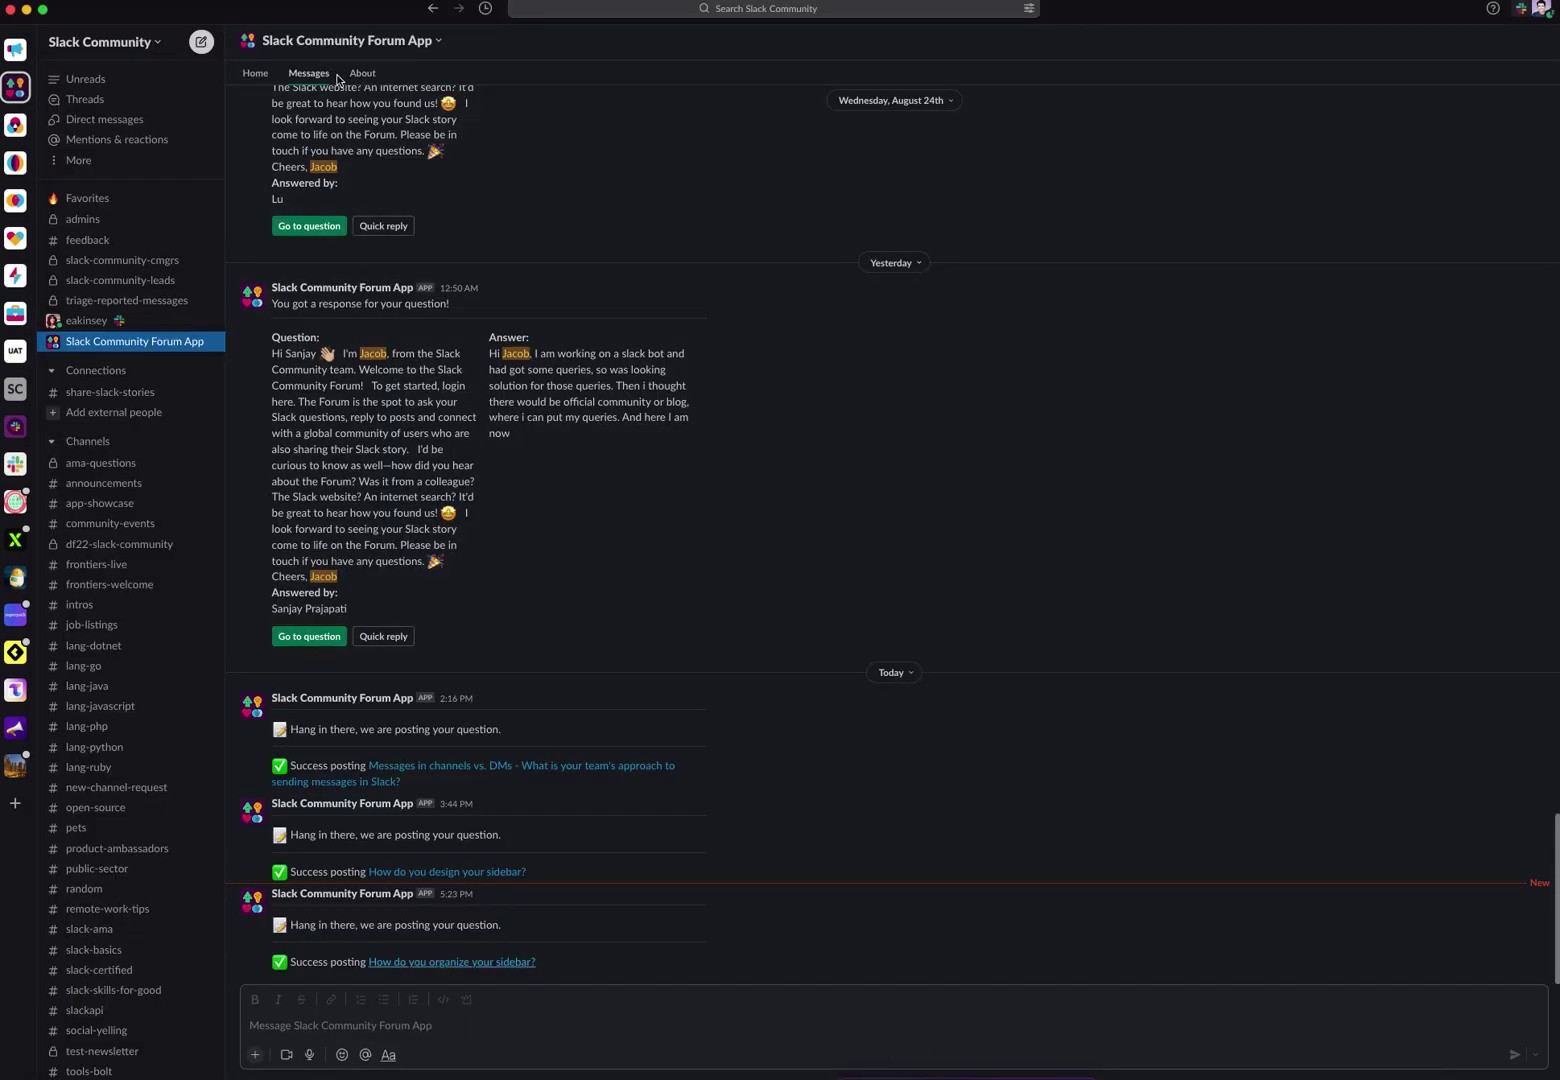
Step: Scroll back through earlier notifications and start, then cancel, a quick reply to an earlier comment
scroll(480, 336, "up", 9)
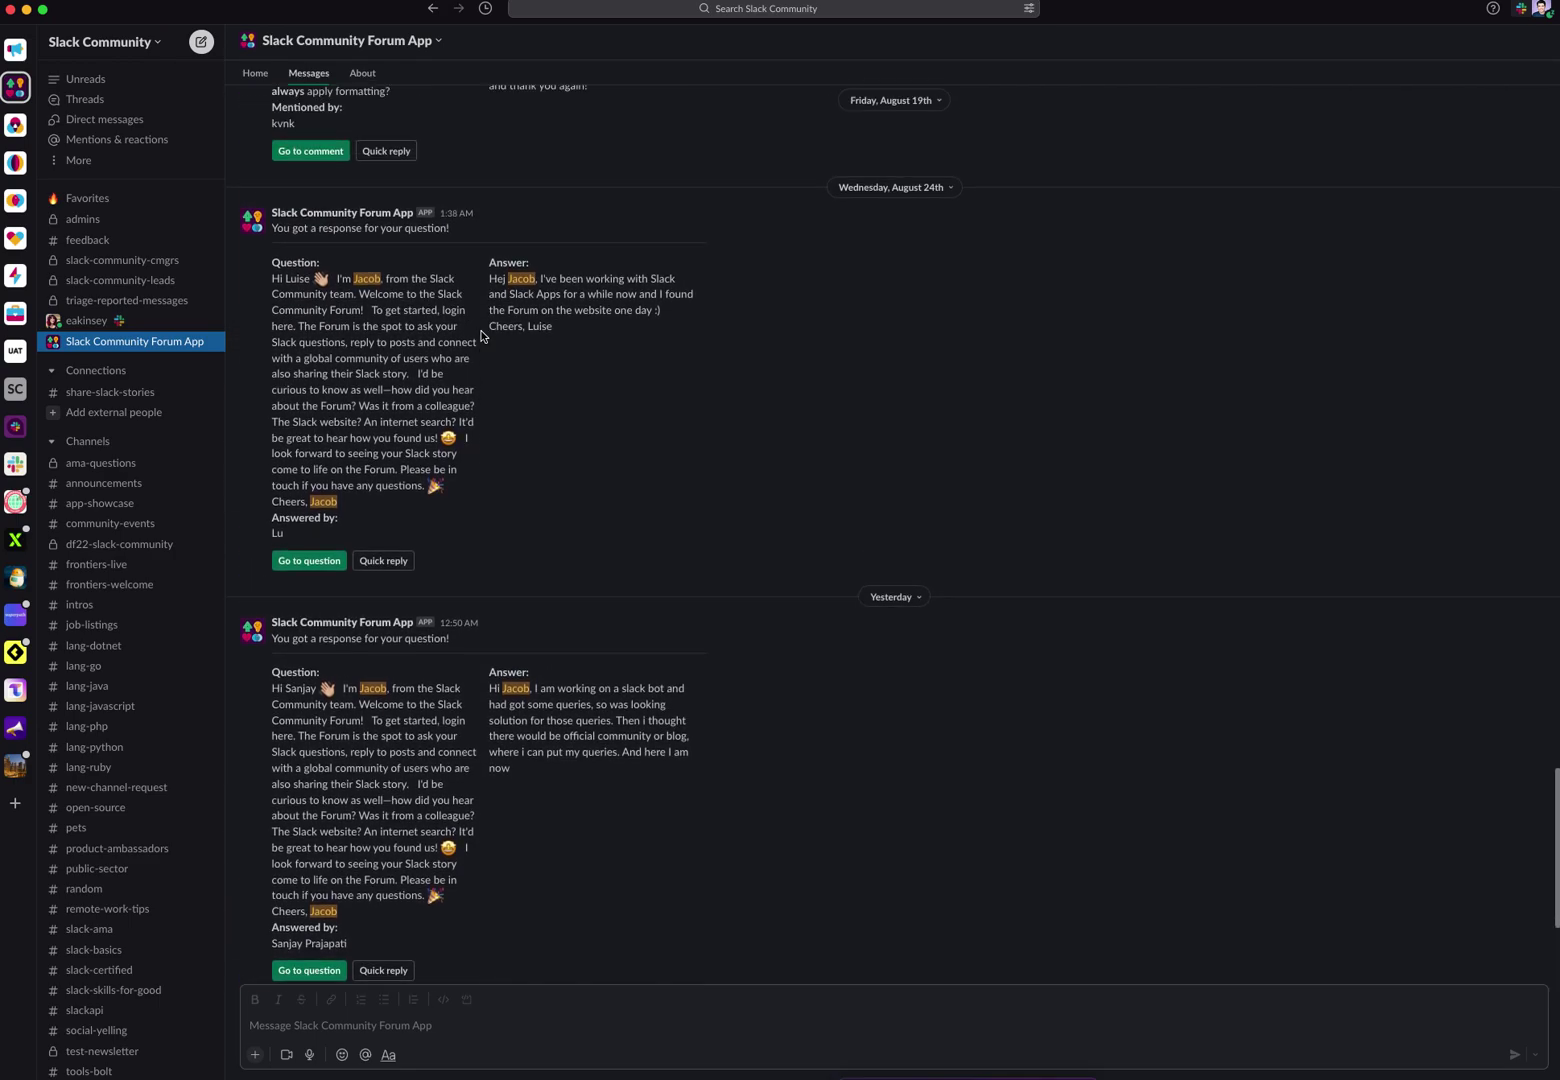
scroll(480, 336, "up", 7)
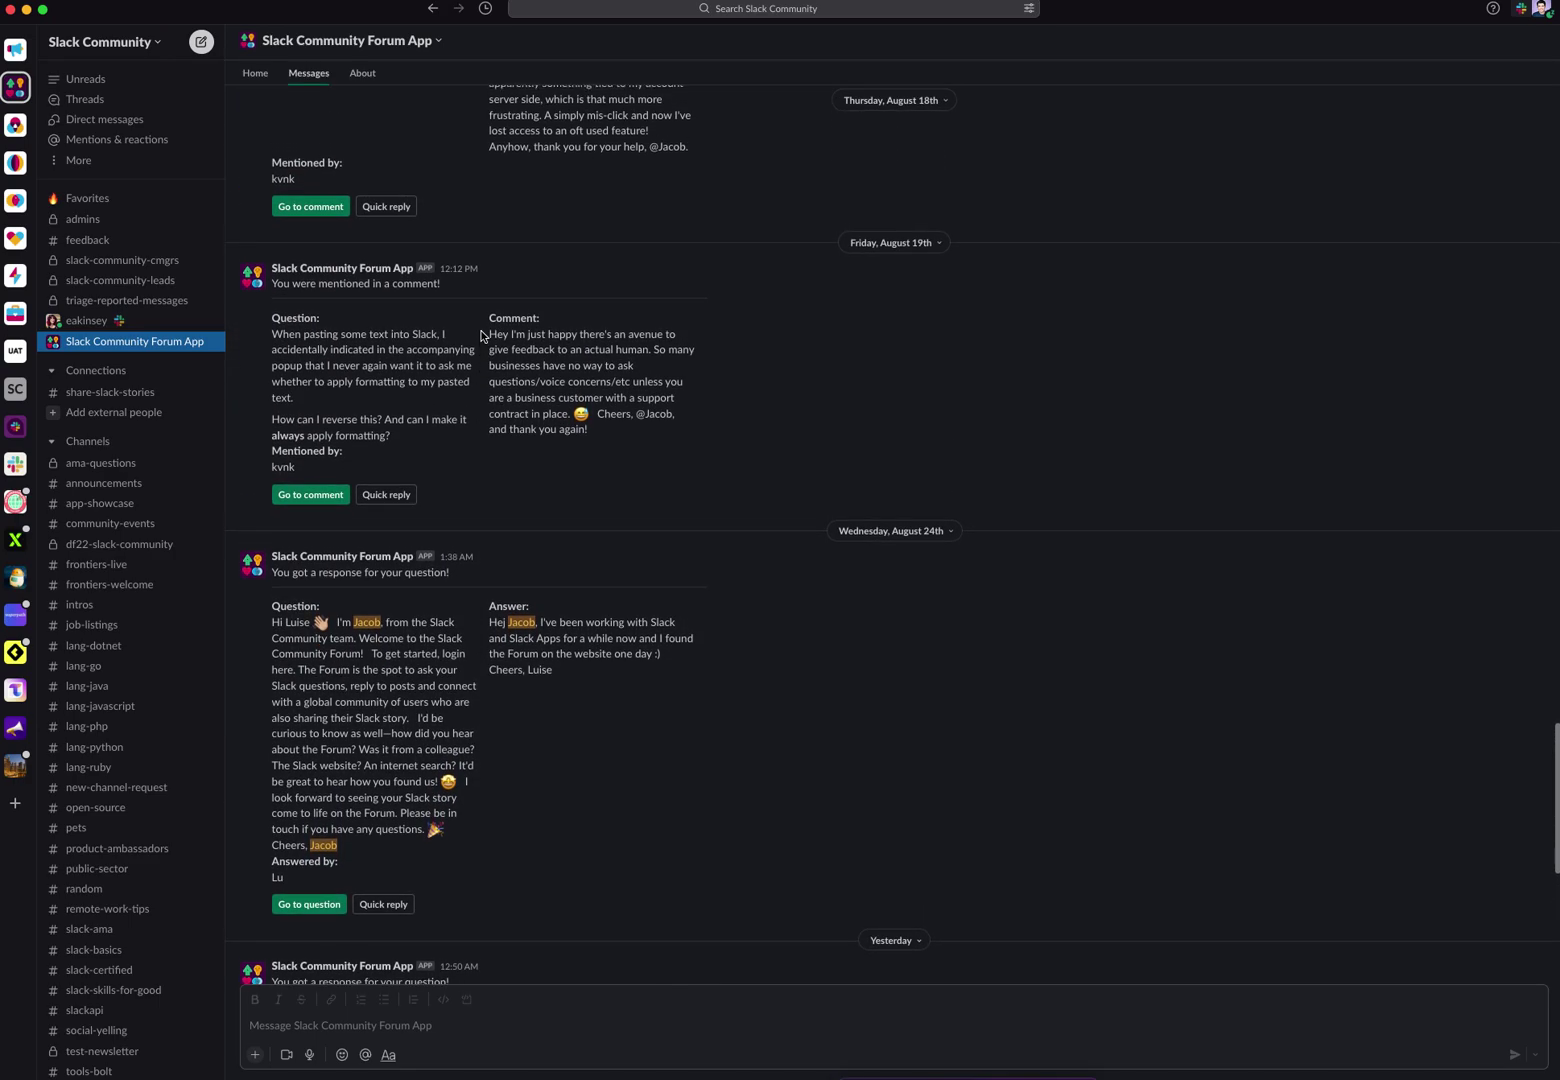
scroll(481, 336, "up", 2)
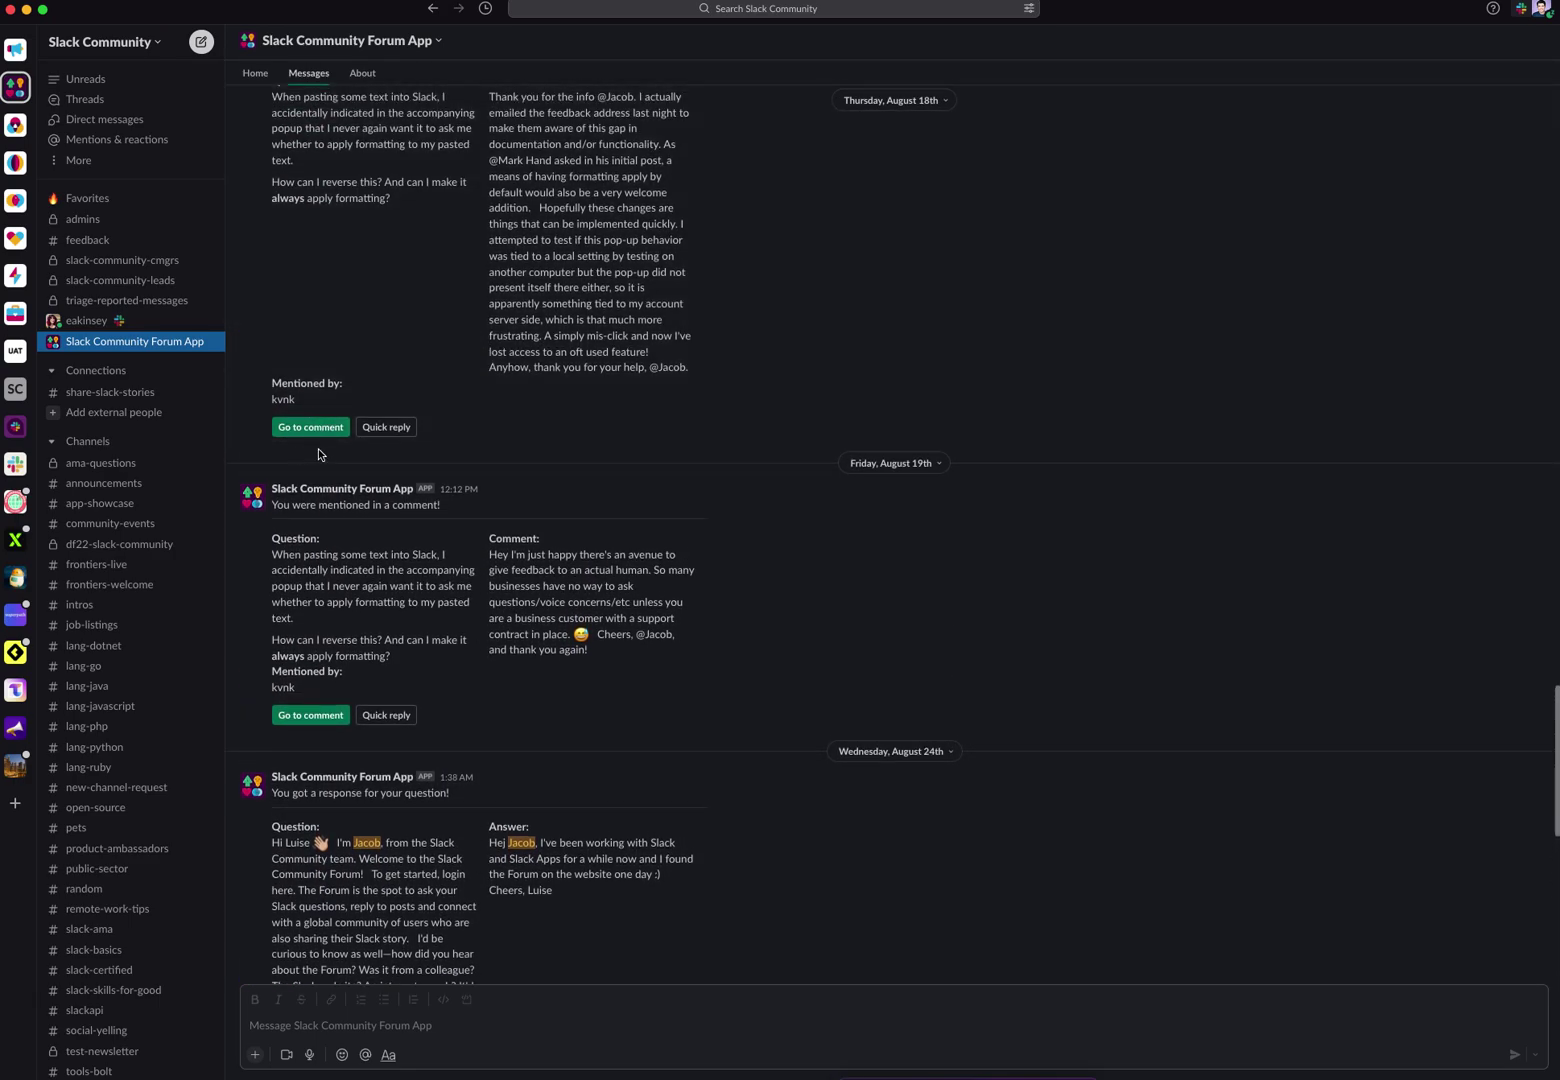
left_click(389, 430)
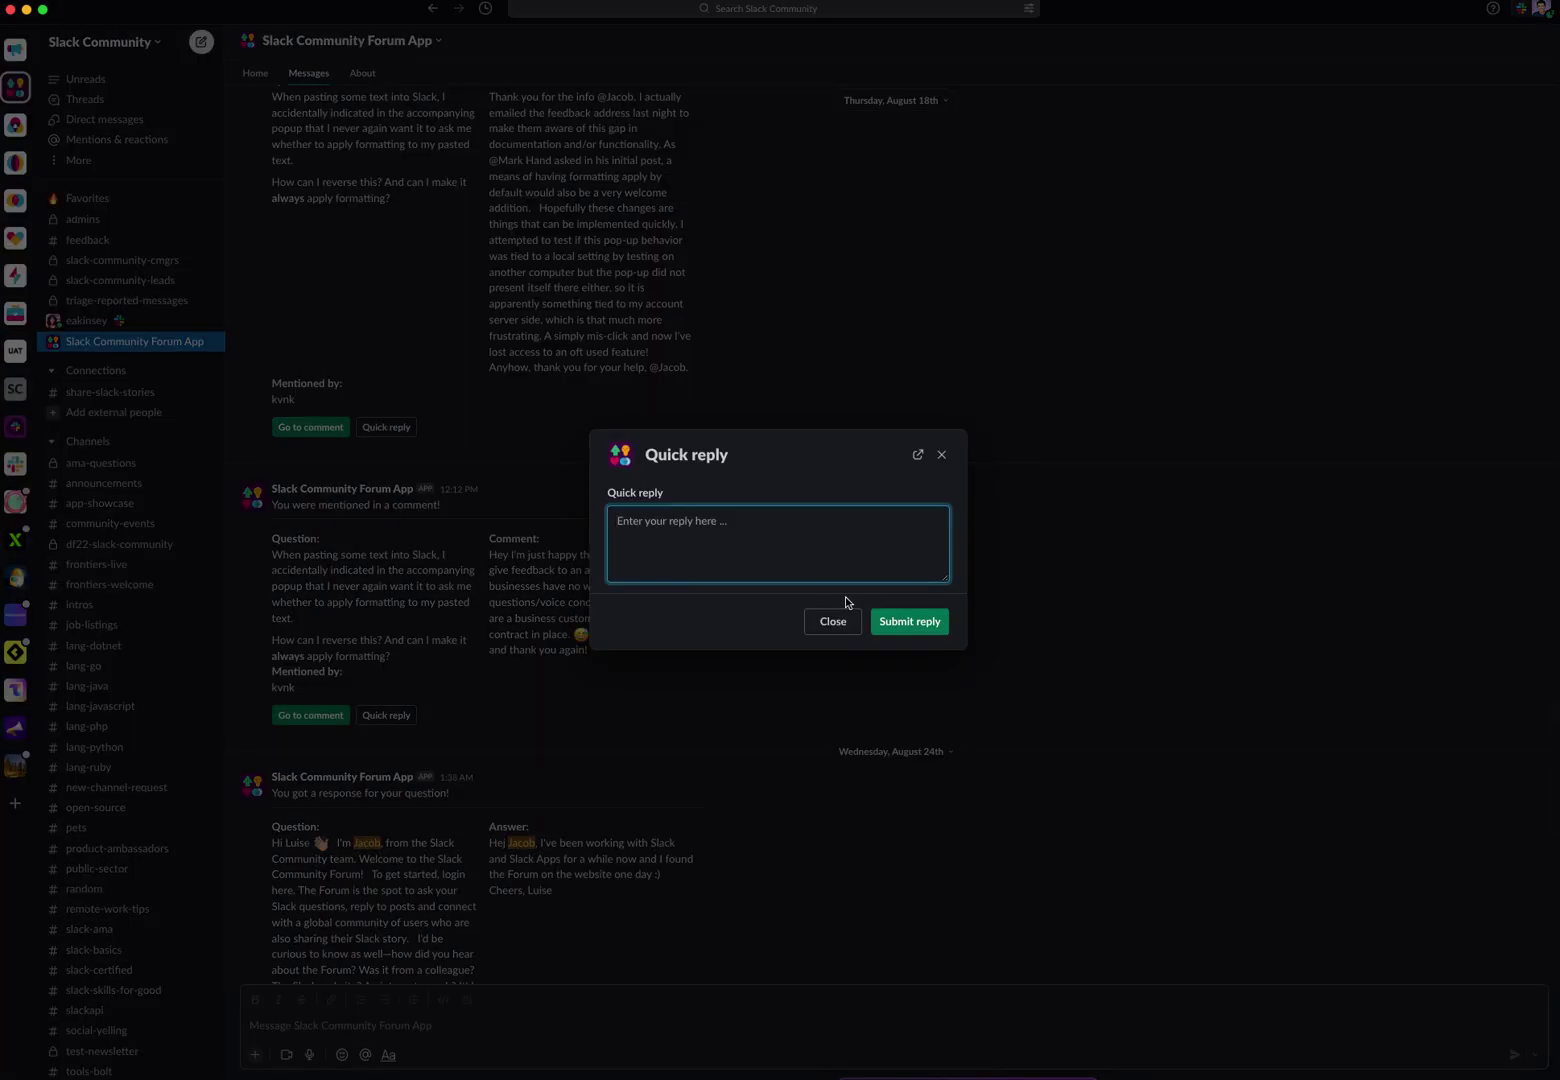
left_click(942, 458)
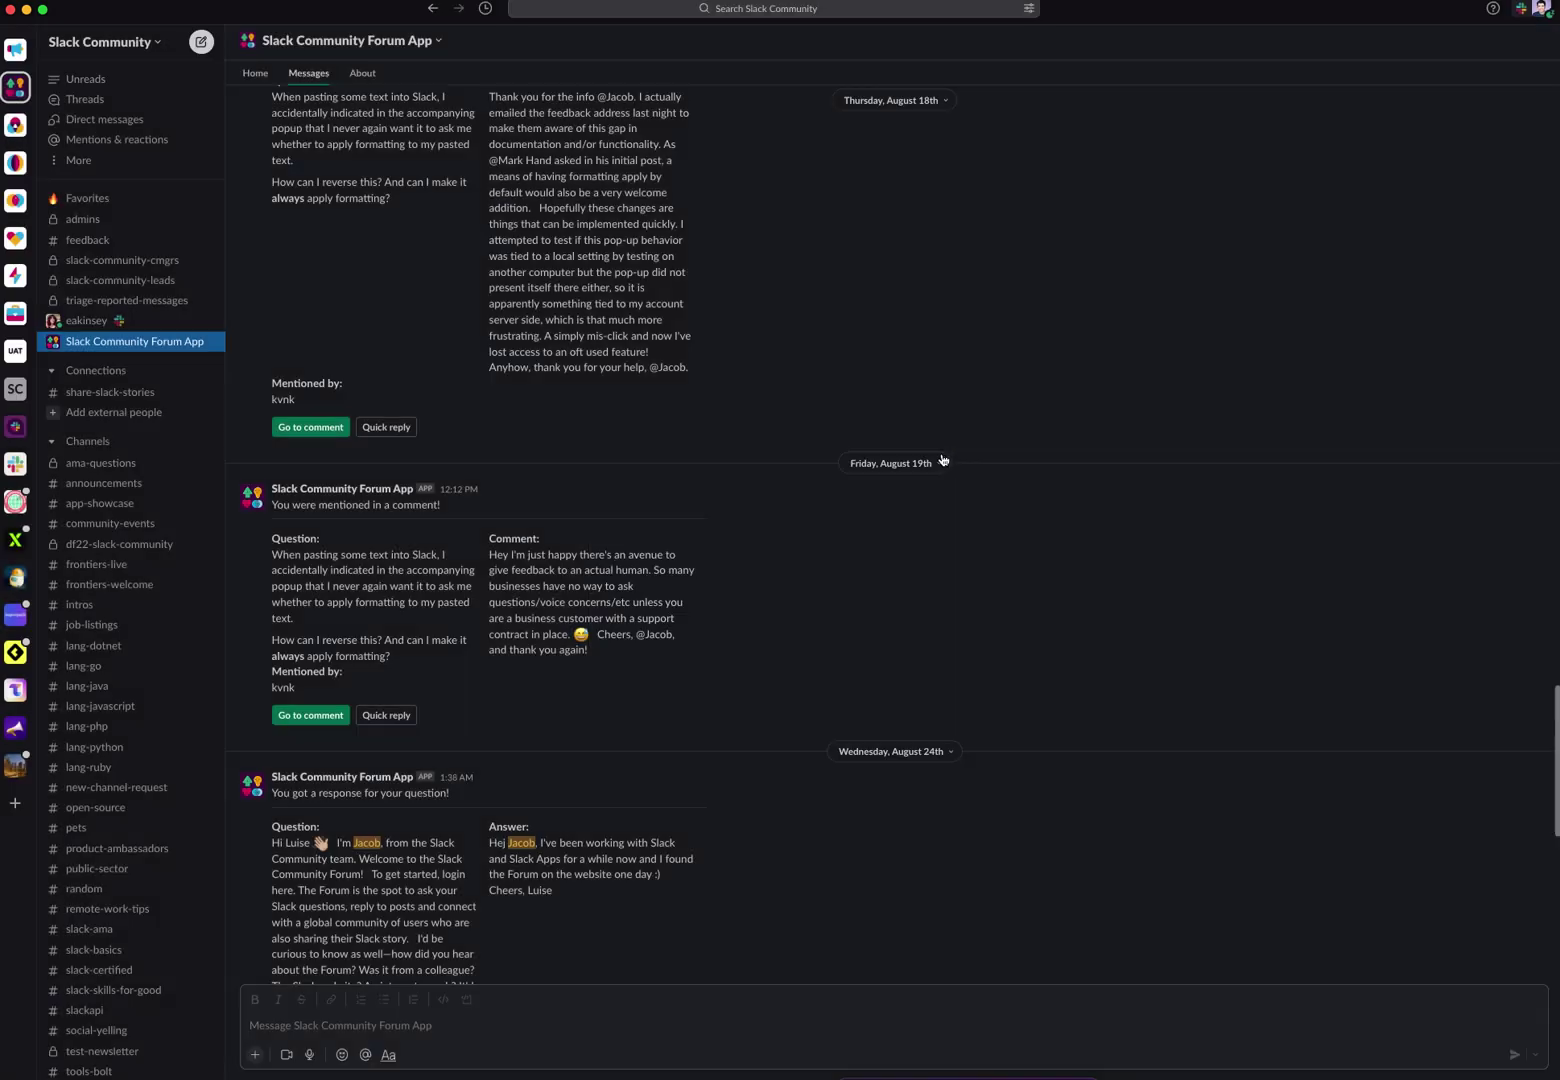
Step: Show the forum app's About page describing what it offers
scroll(705, 447, "up", 1)
scroll(705, 447, "down", 10)
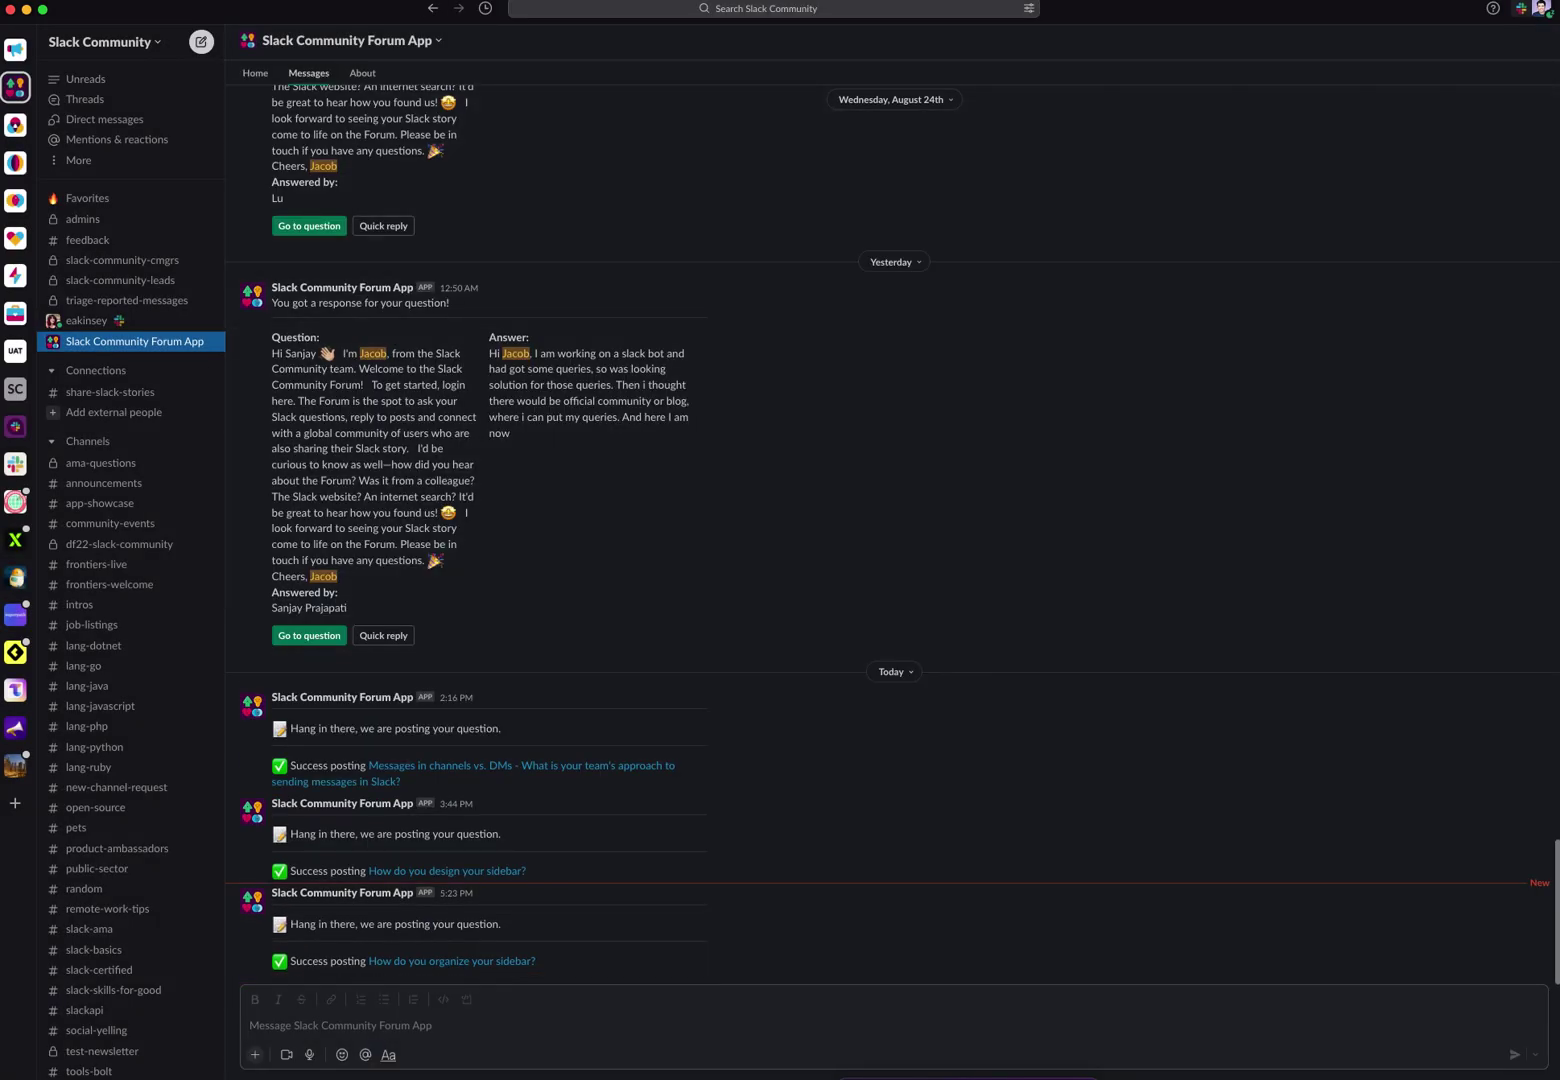
left_click(362, 74)
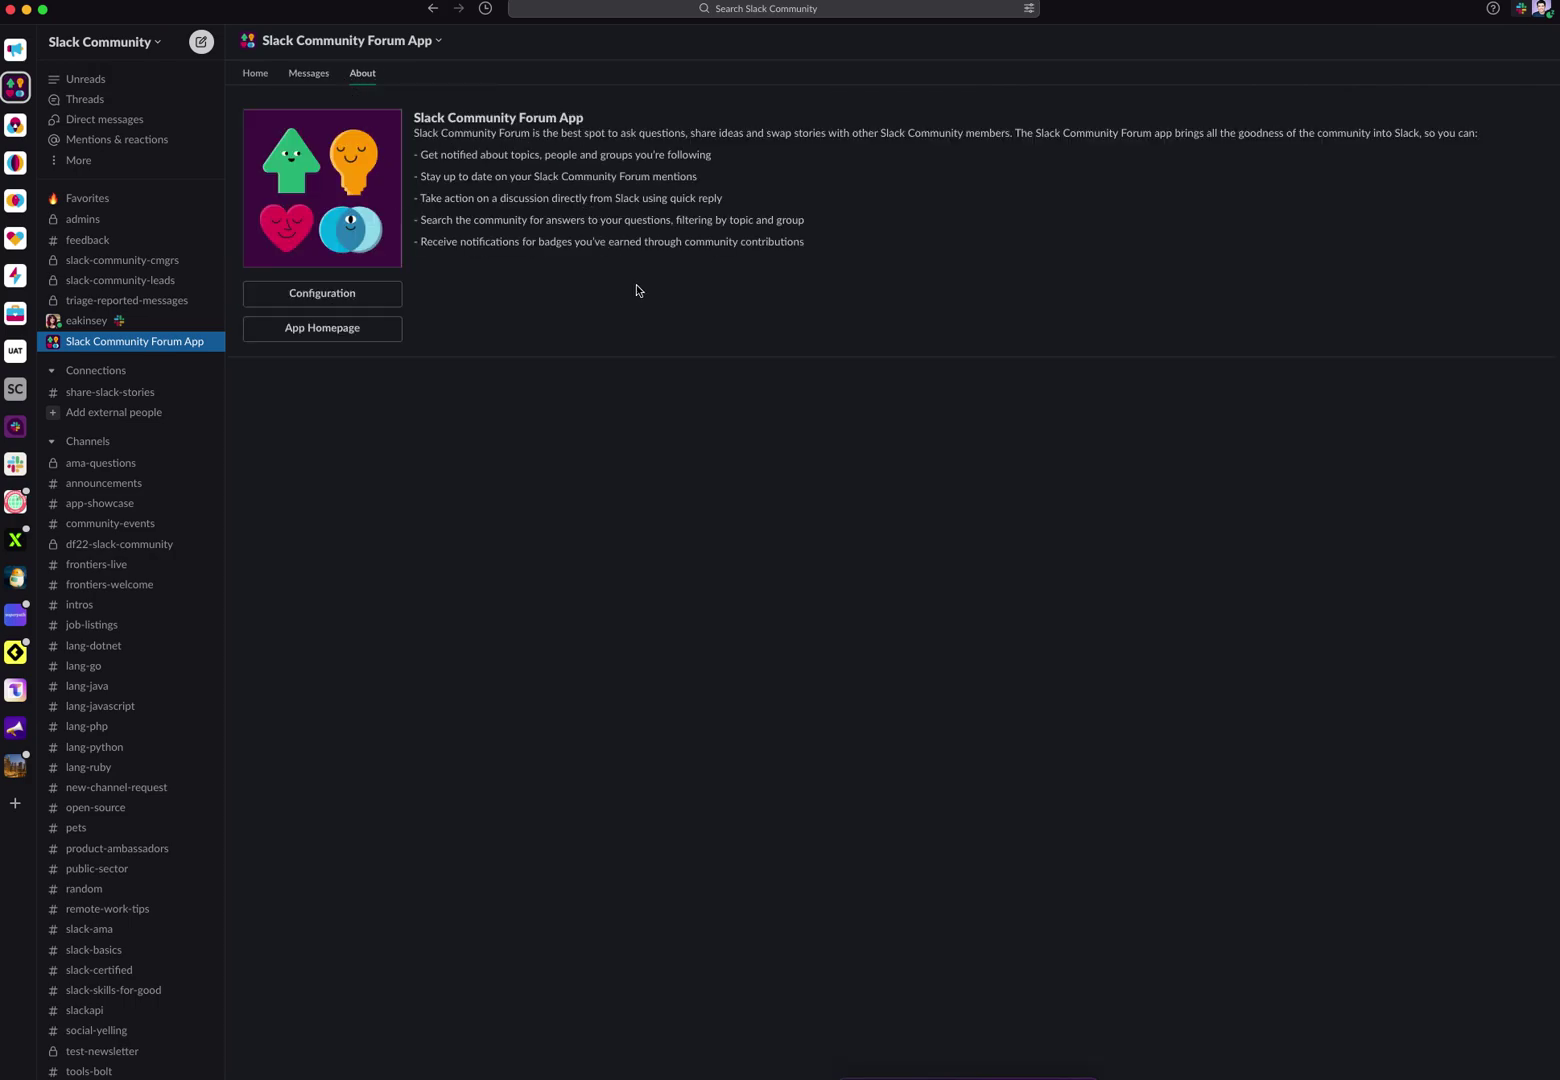
Step: Switch the Community Forum App back to its Home welcome page
left_click(250, 80)
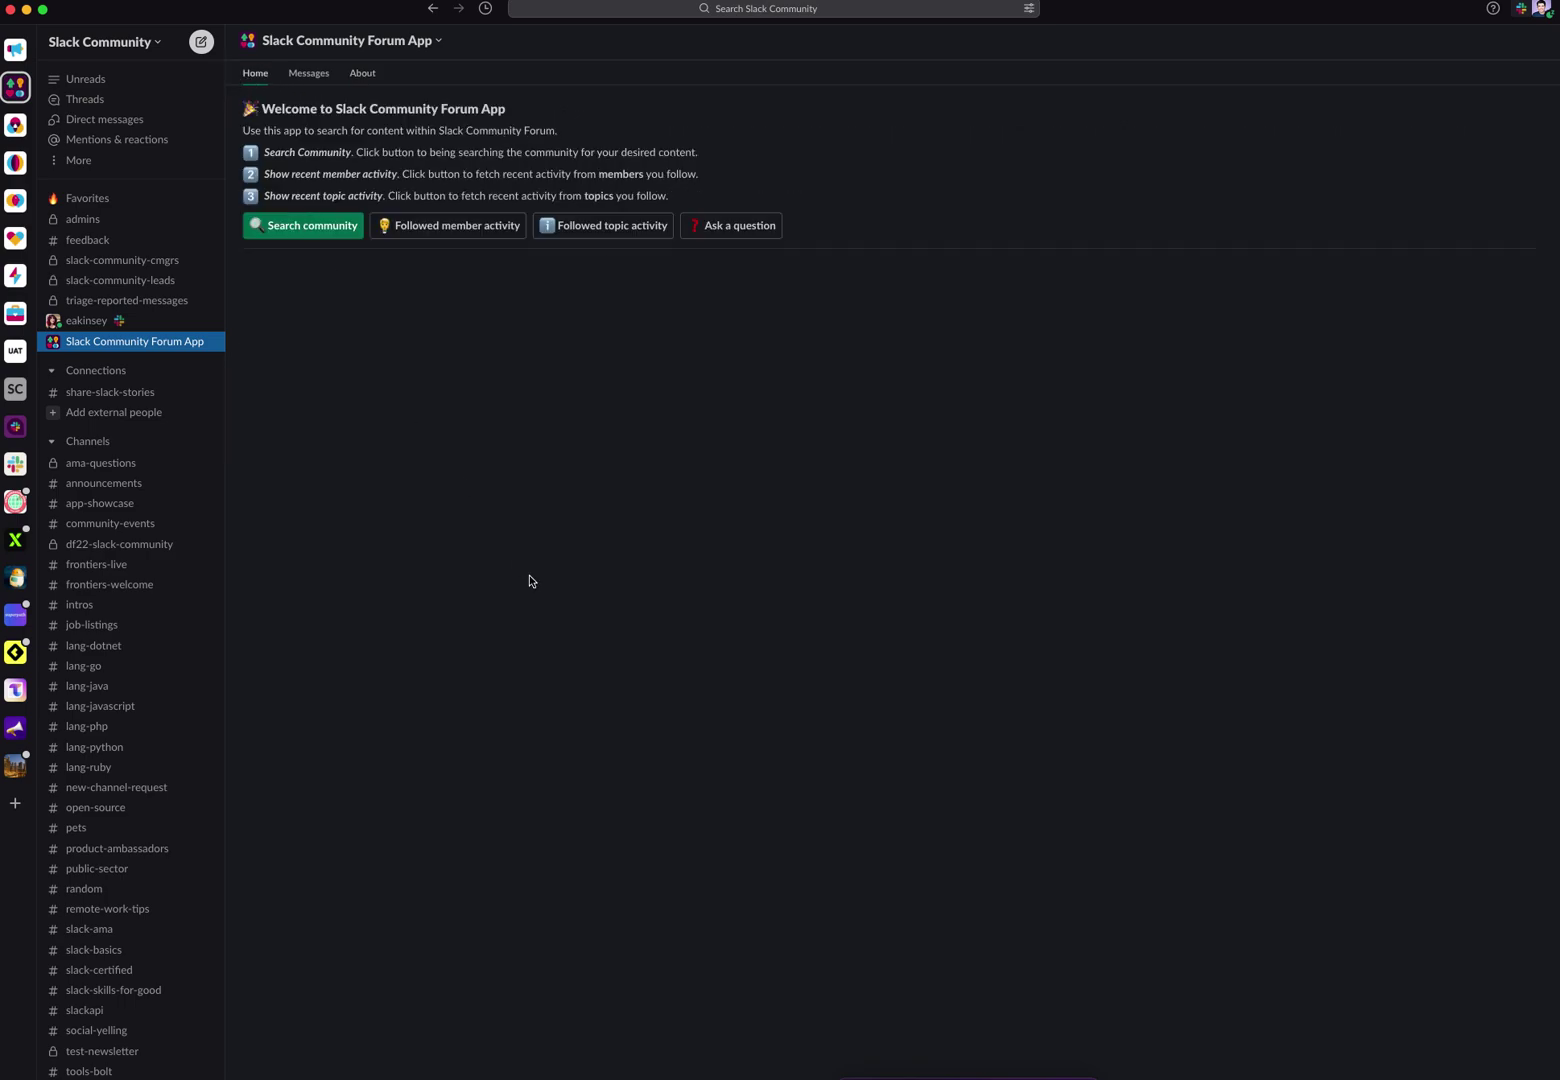